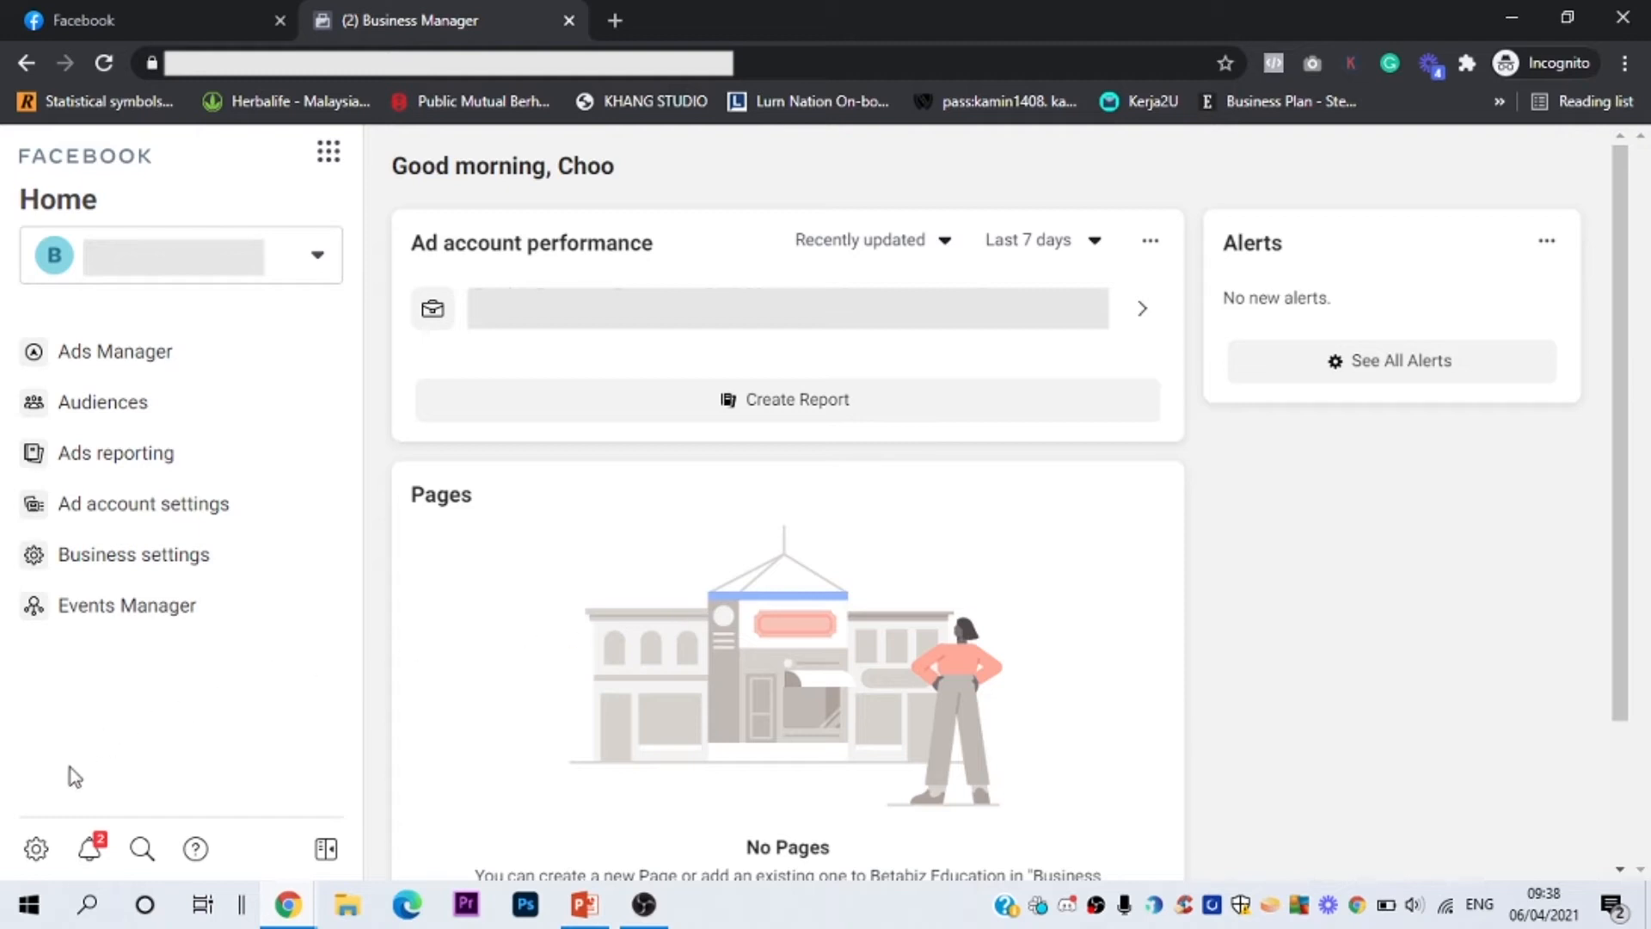
- Open the business settings and try to invite a person by e-mail address with employee access, leaving the invitation unsent
click(37, 851)
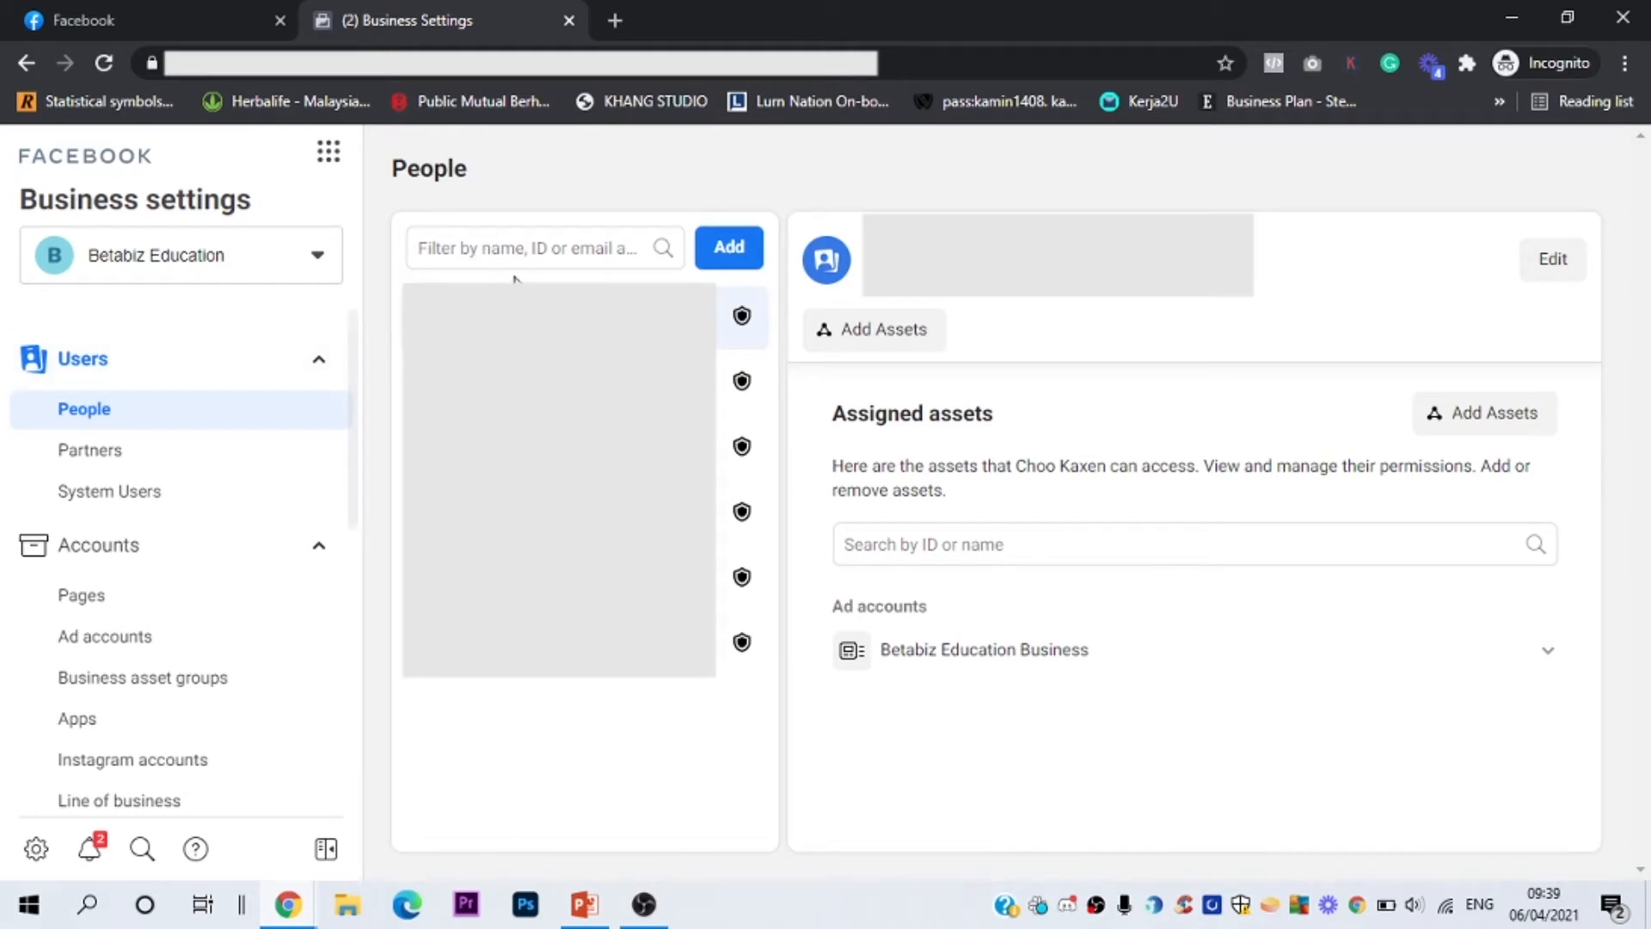
click(712, 249)
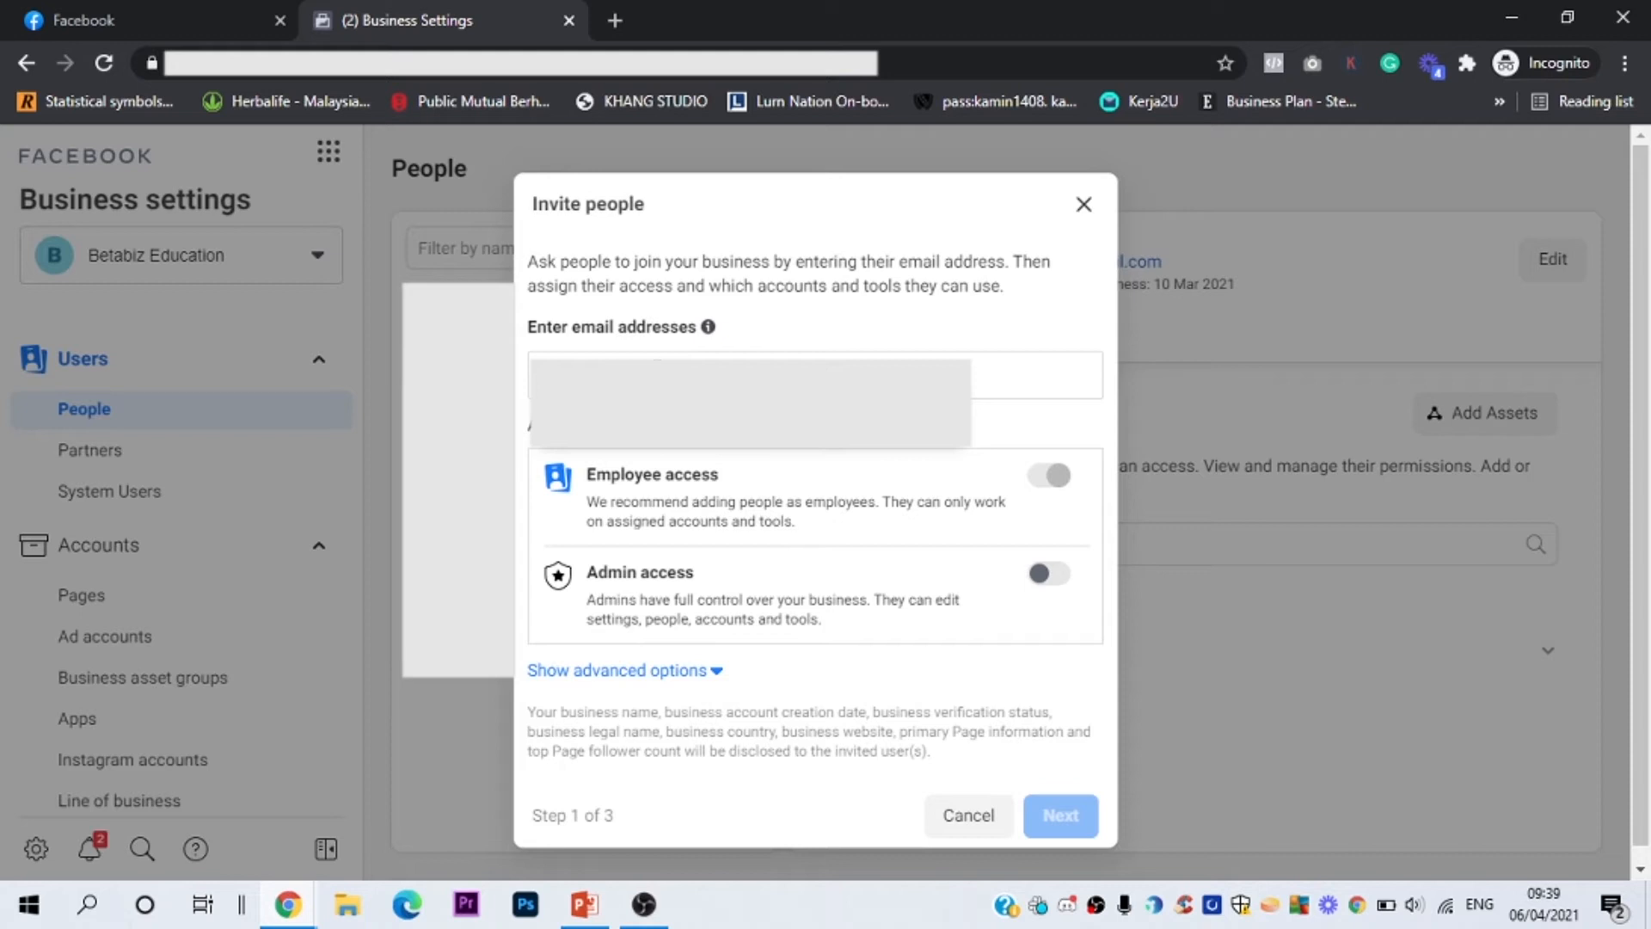
click(708, 415)
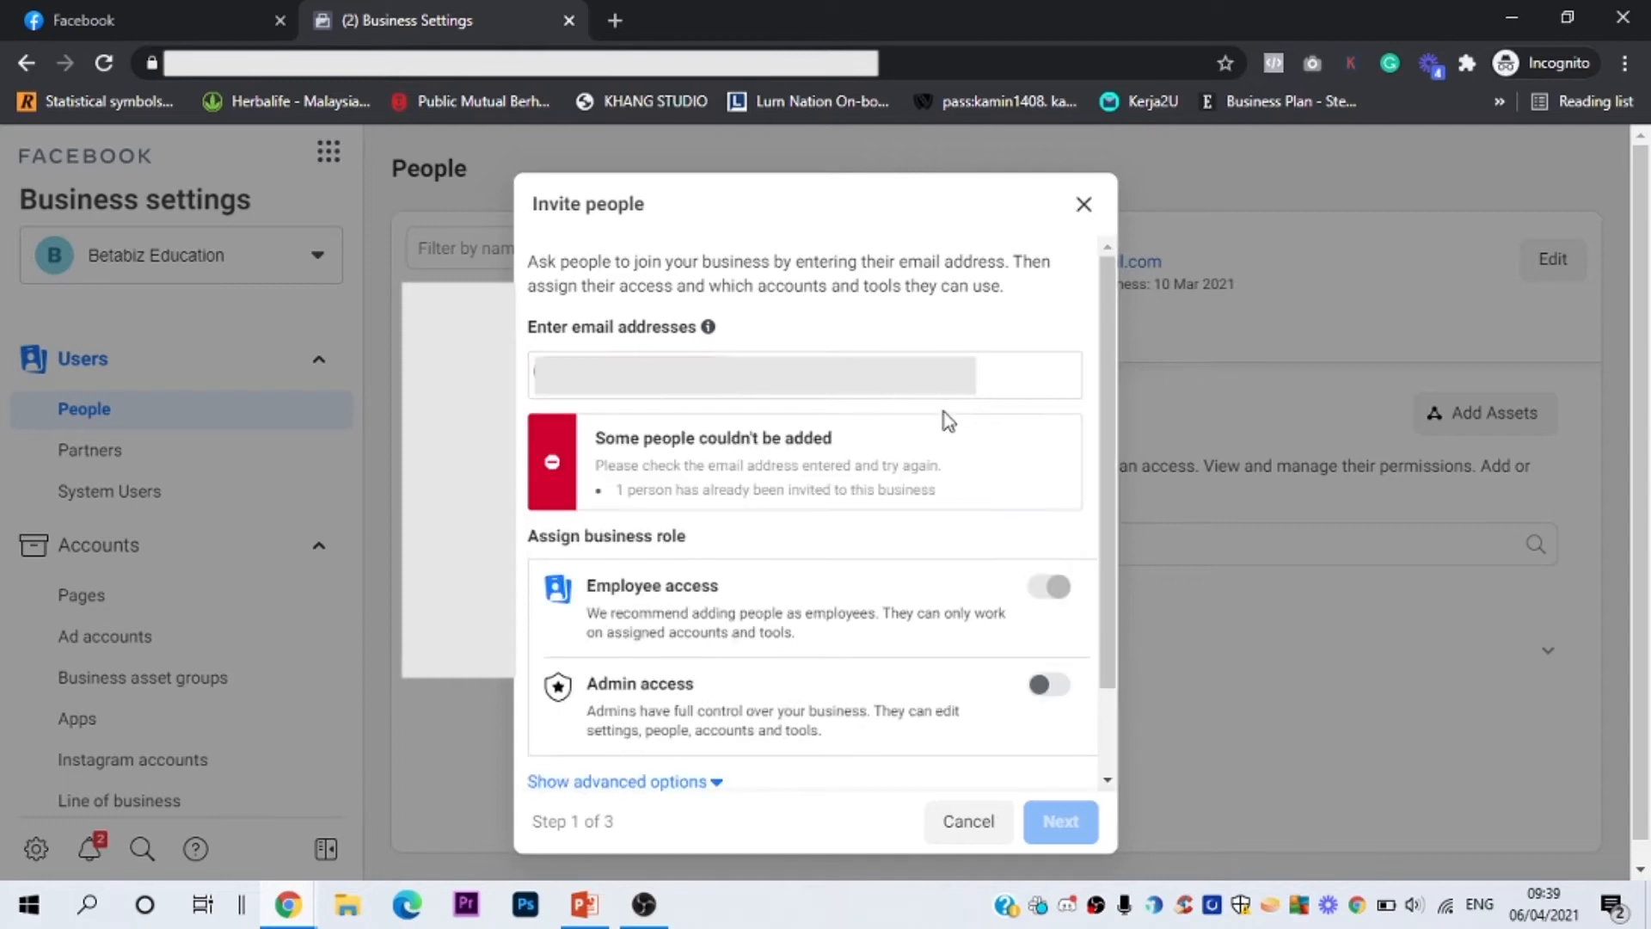
scroll(884, 479, down, 1)
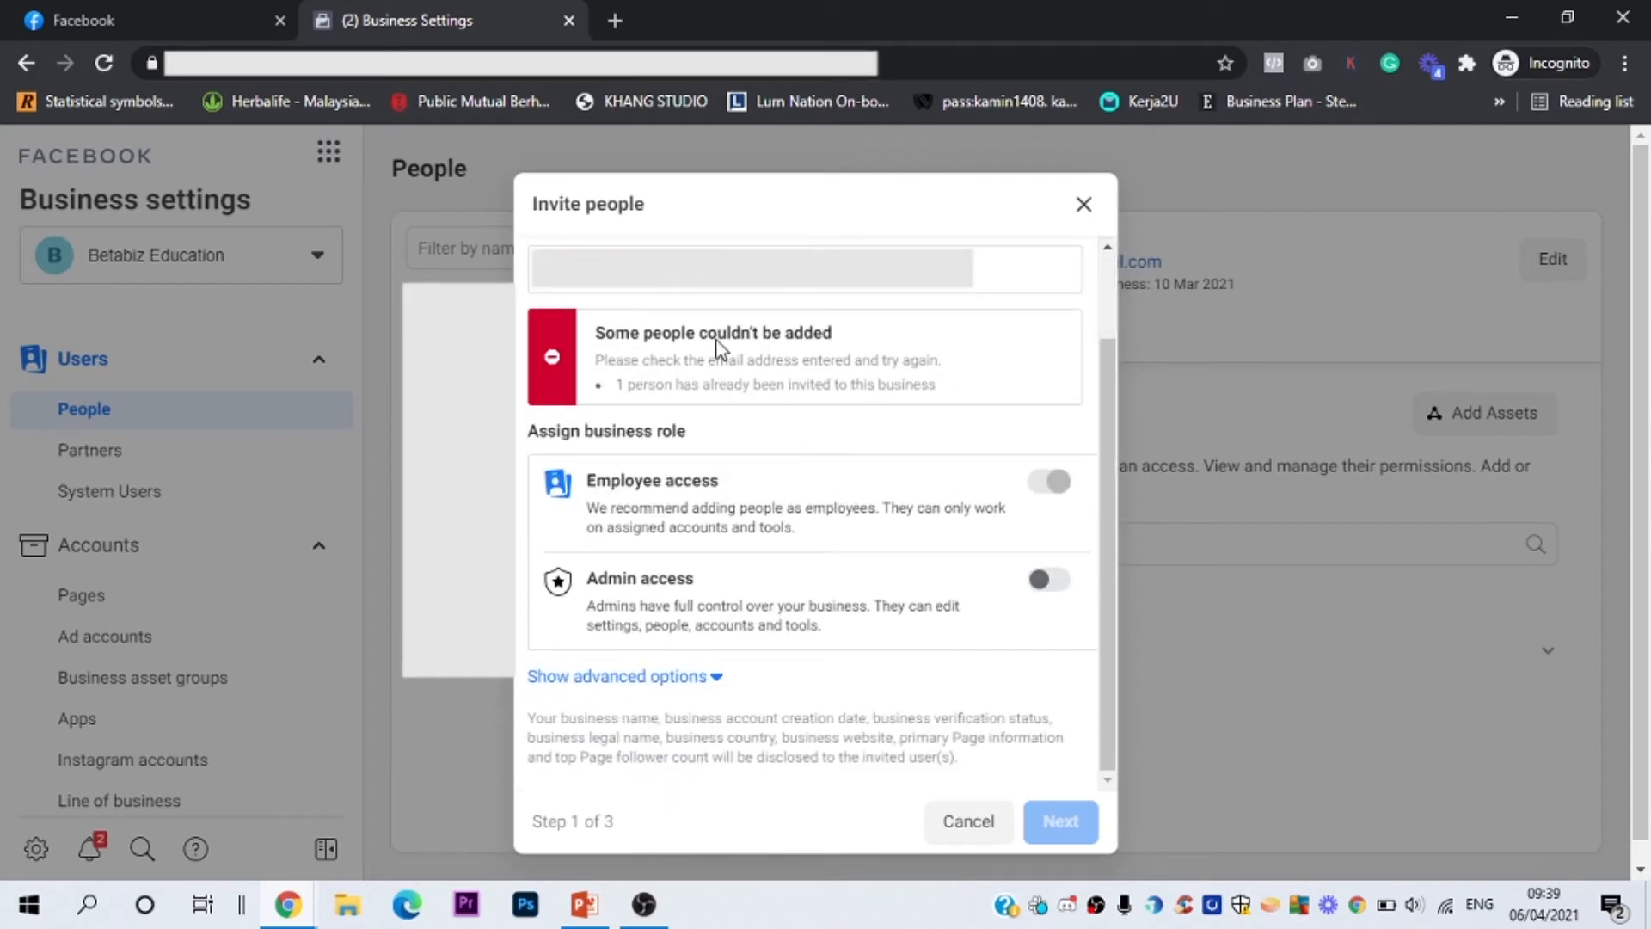
scroll(674, 506, up, 2)
scroll(625, 311, down, 2)
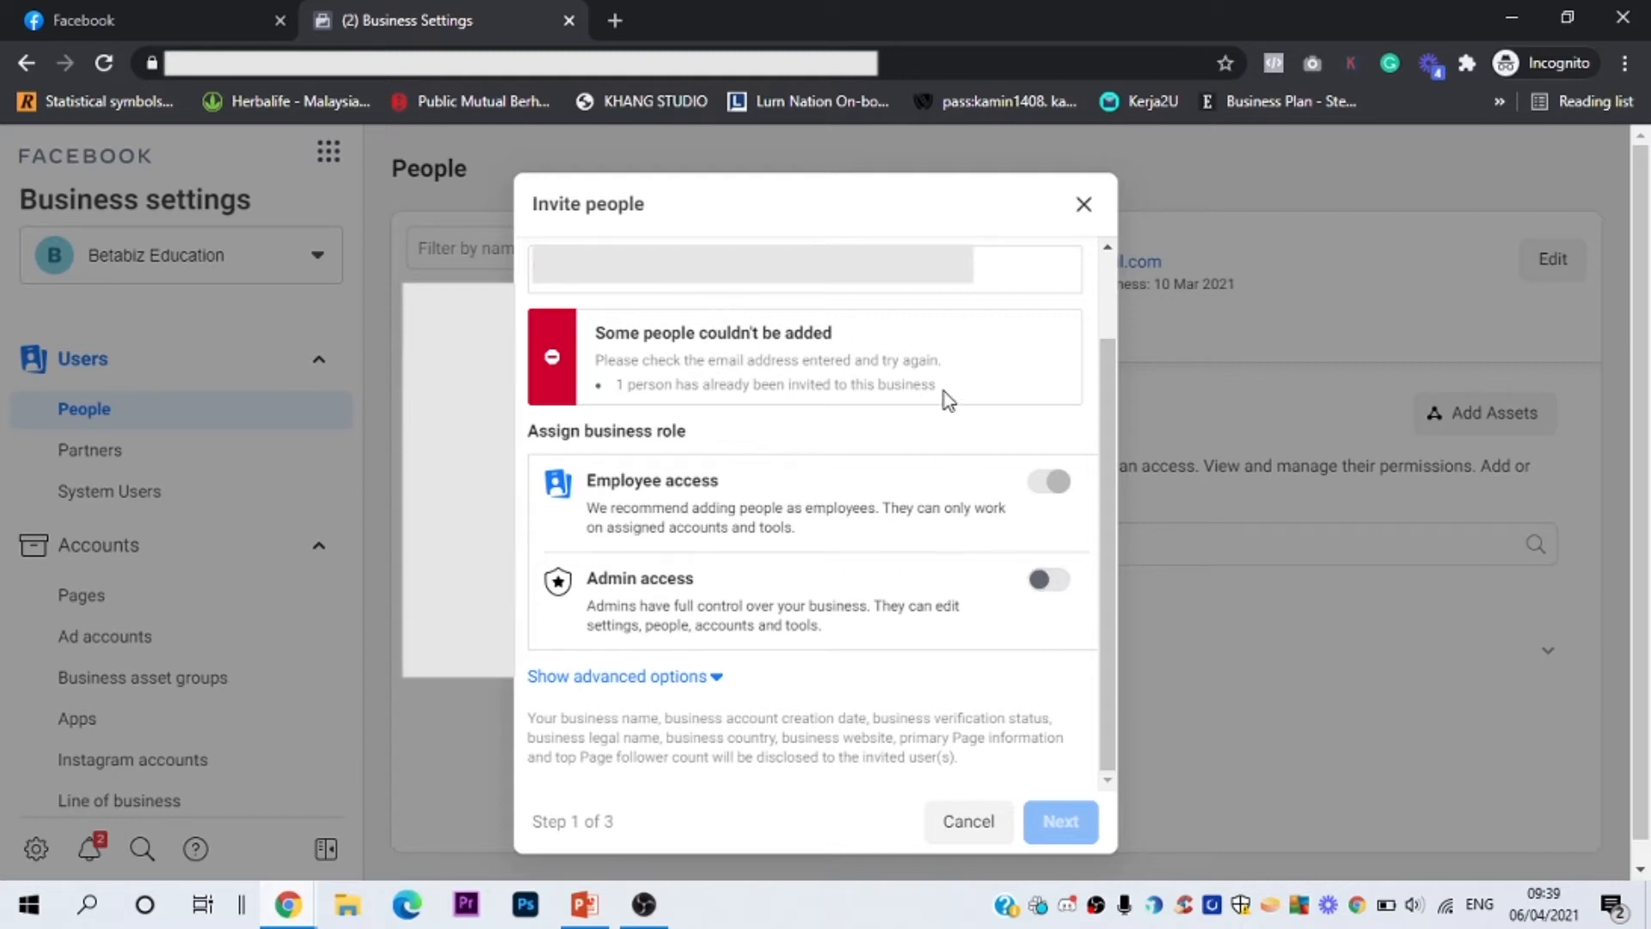
click(1084, 206)
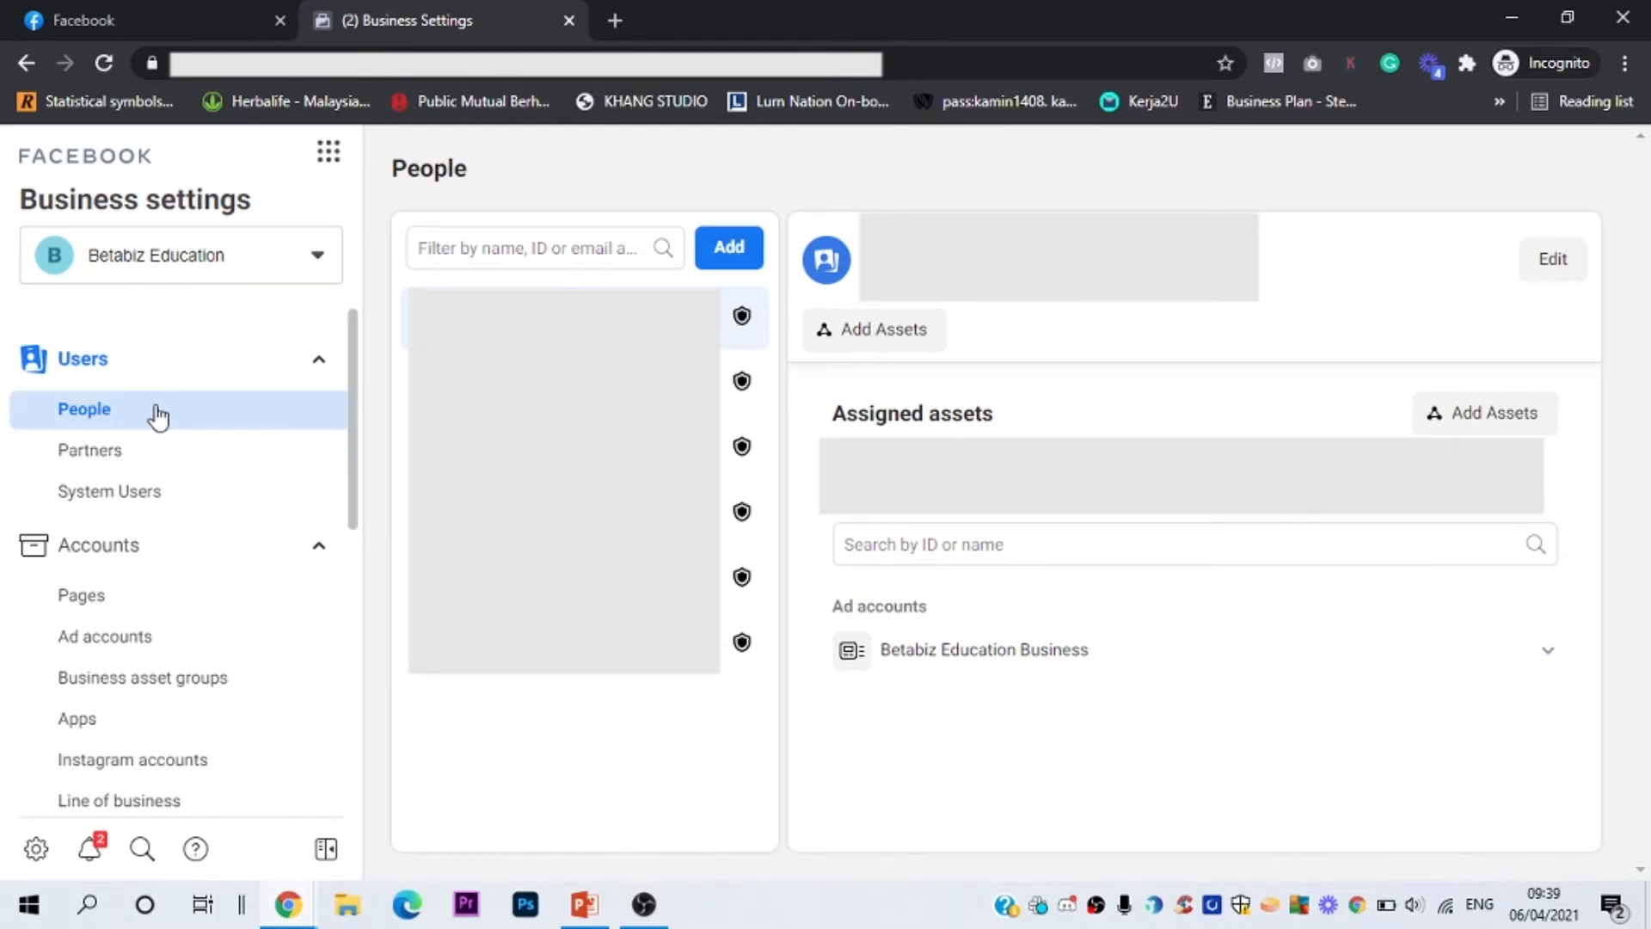
- Open the business's Pages settings, review the ways to add a Page, and view the Add a Page form without submitting it
scroll(156, 417, down, 2)
click(91, 451)
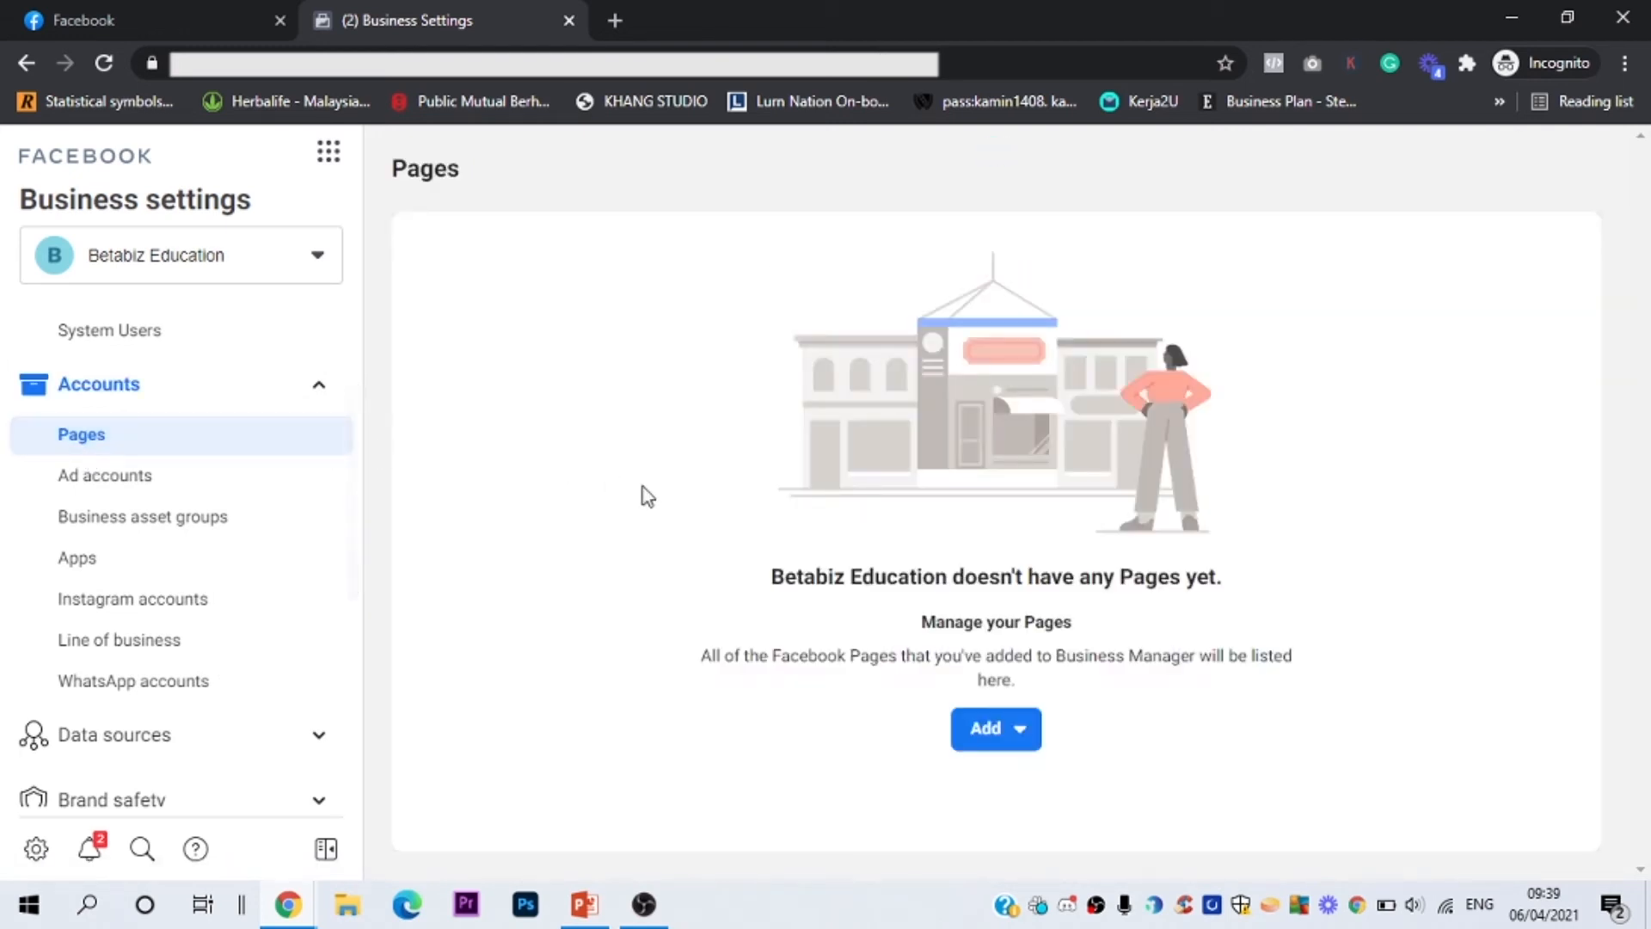
click(1036, 744)
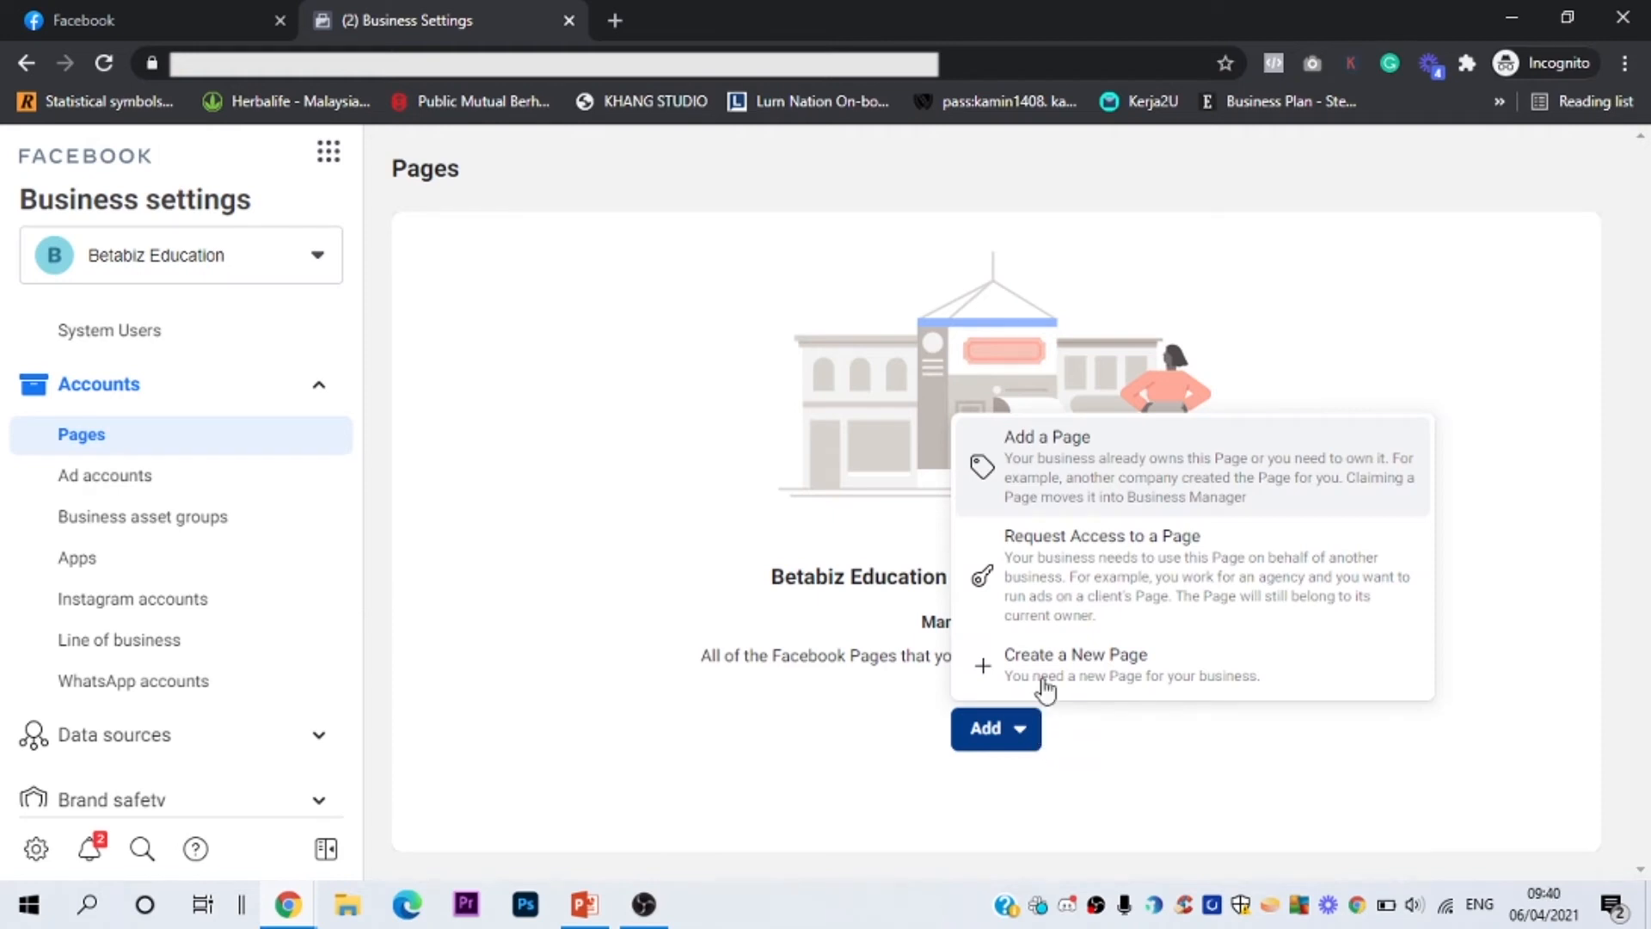
click(1070, 456)
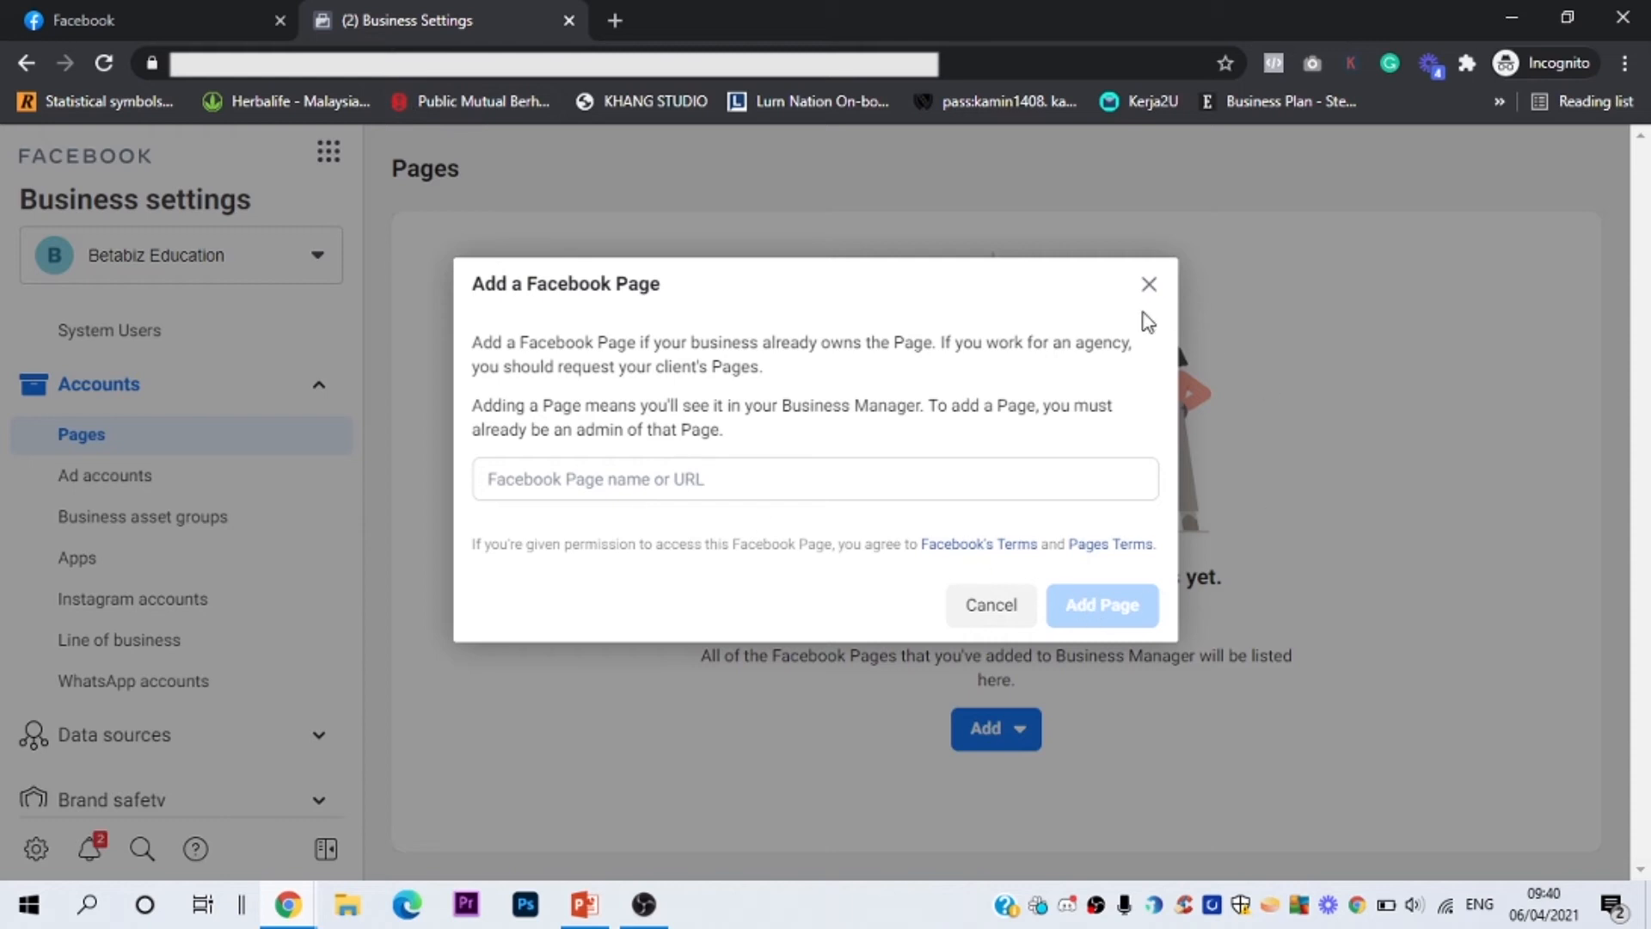
click(1150, 286)
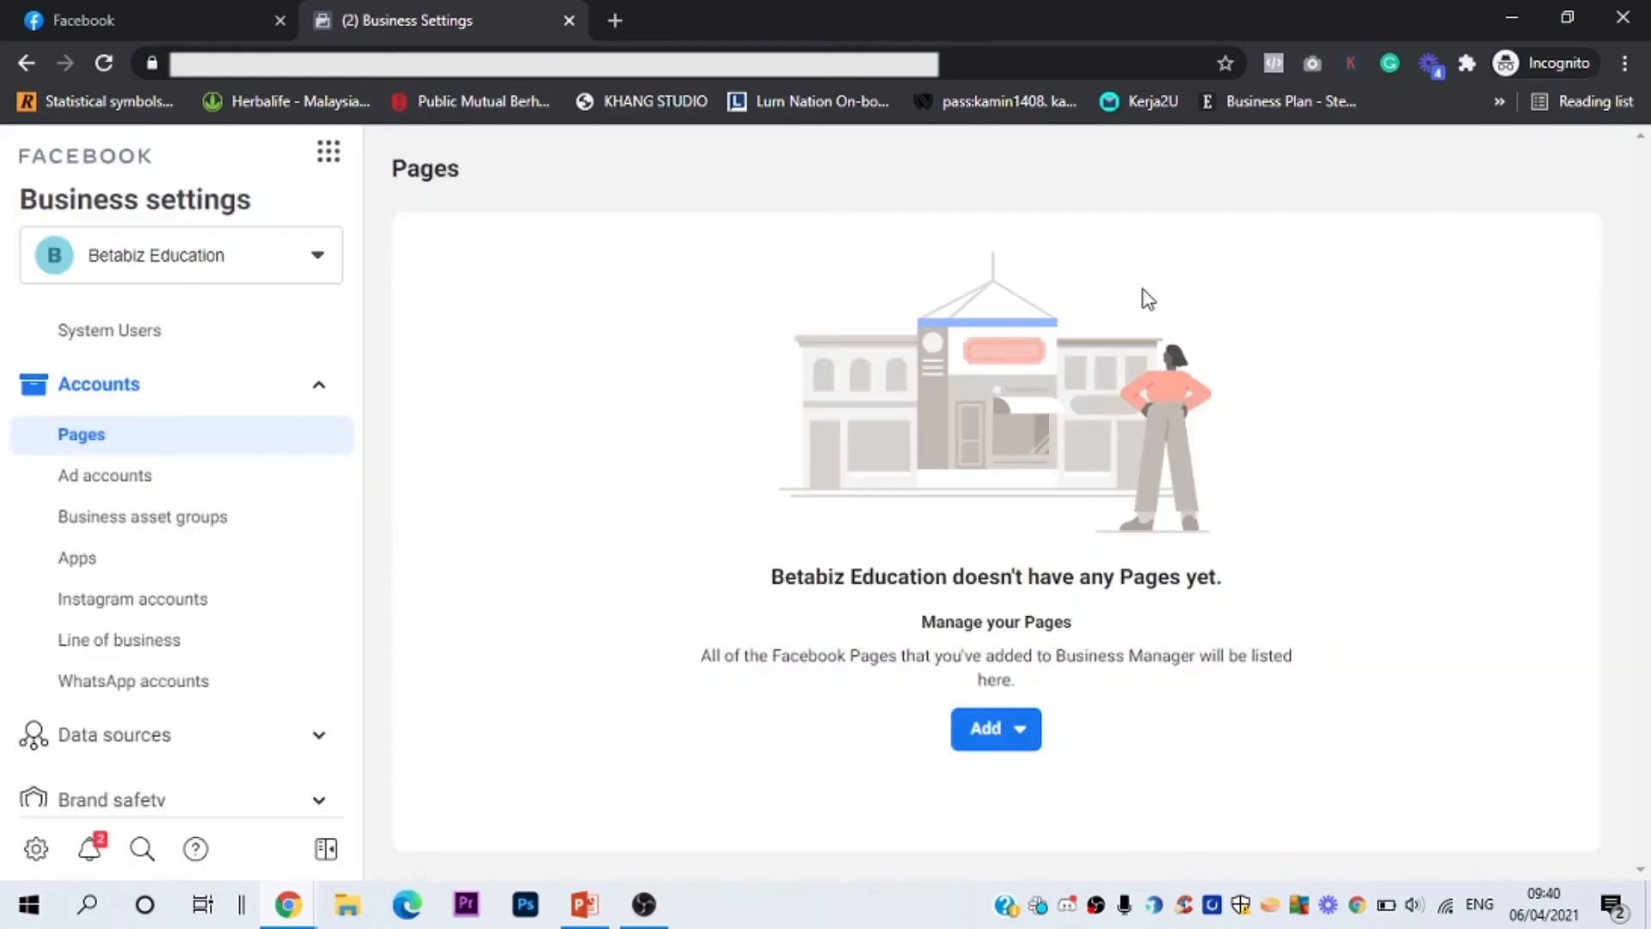
- Open the ad accounts settings and review the options for adding an ad account, keeping the Betabiz Education Business account selected
click(155, 477)
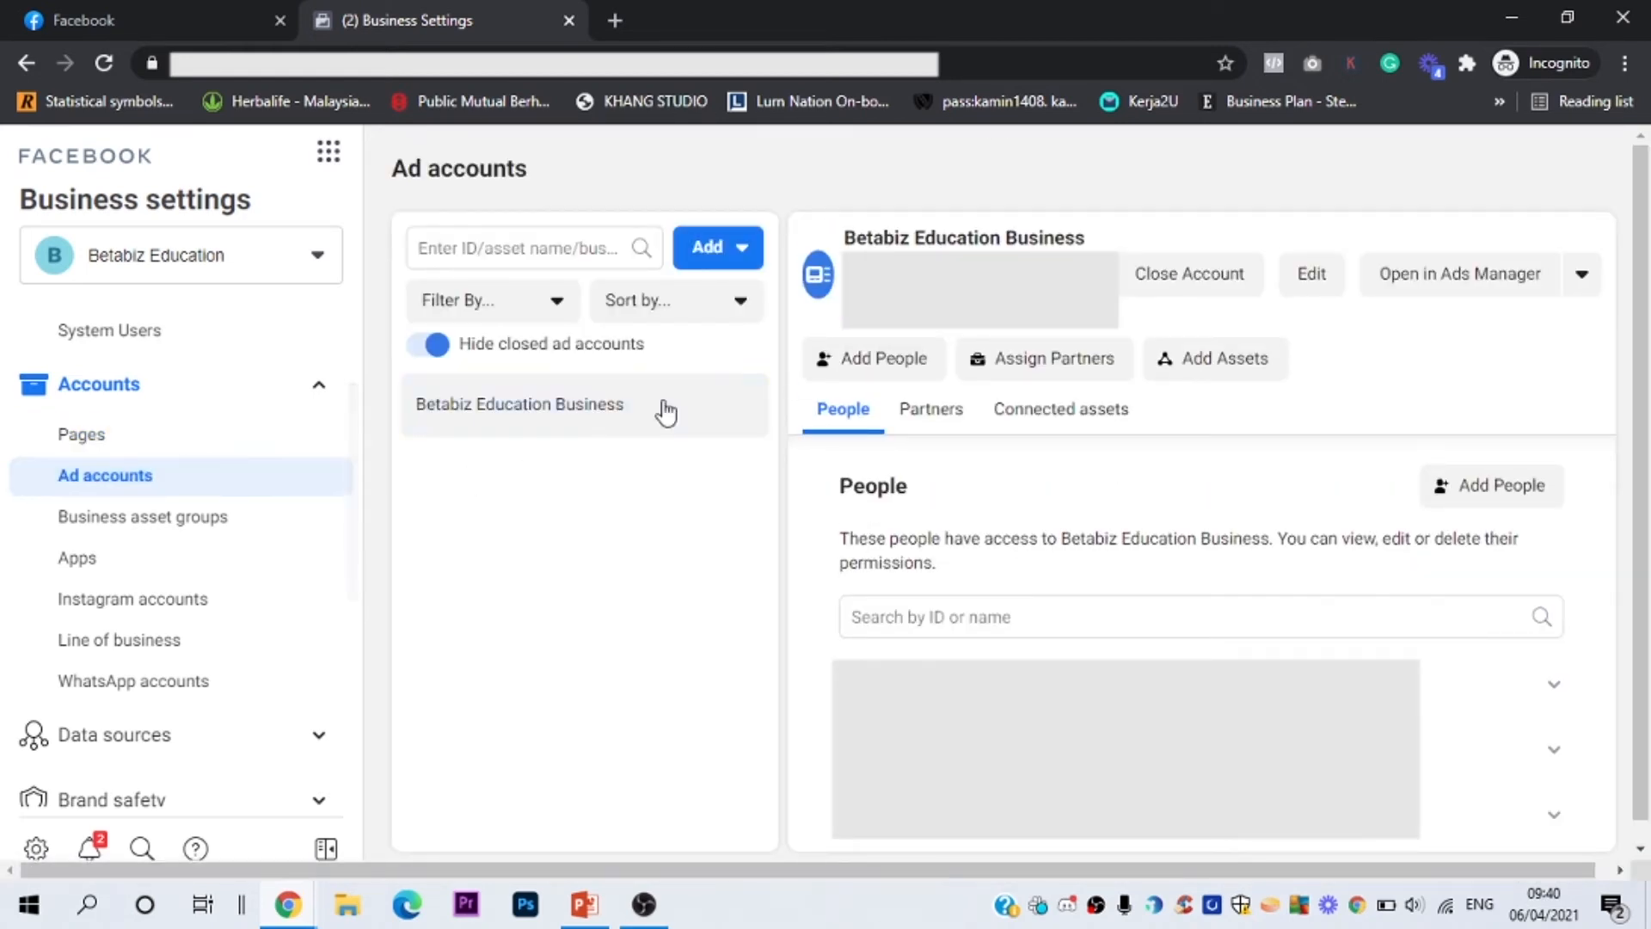
click(705, 268)
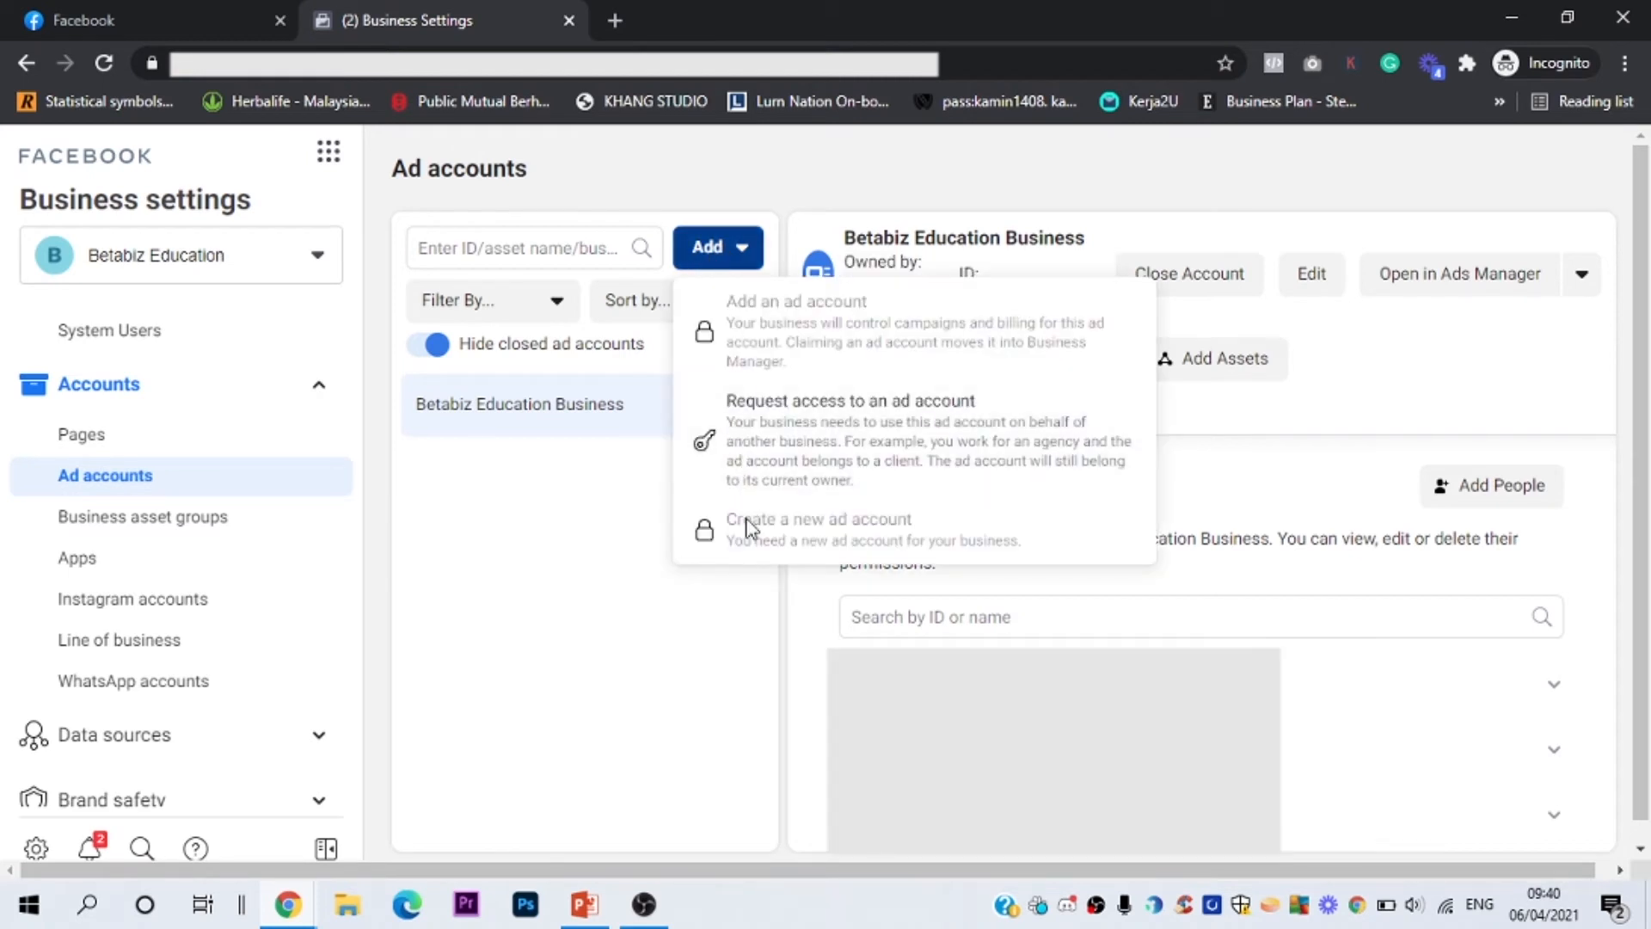
click(720, 265)
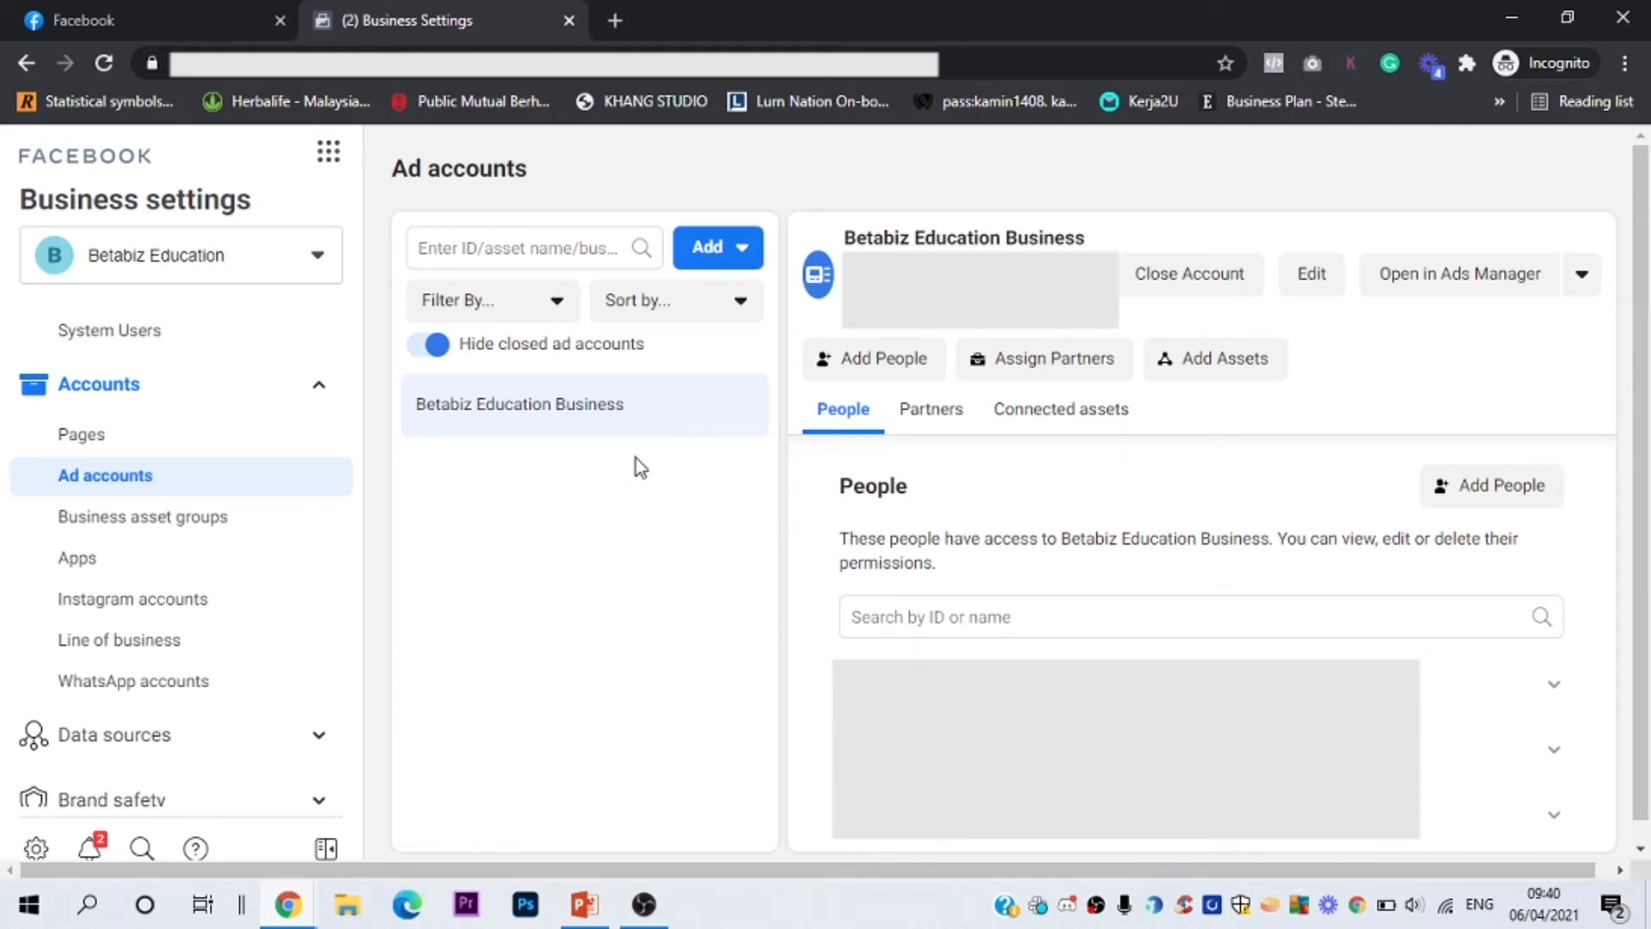
scroll(636, 457, down, 1)
click(693, 416)
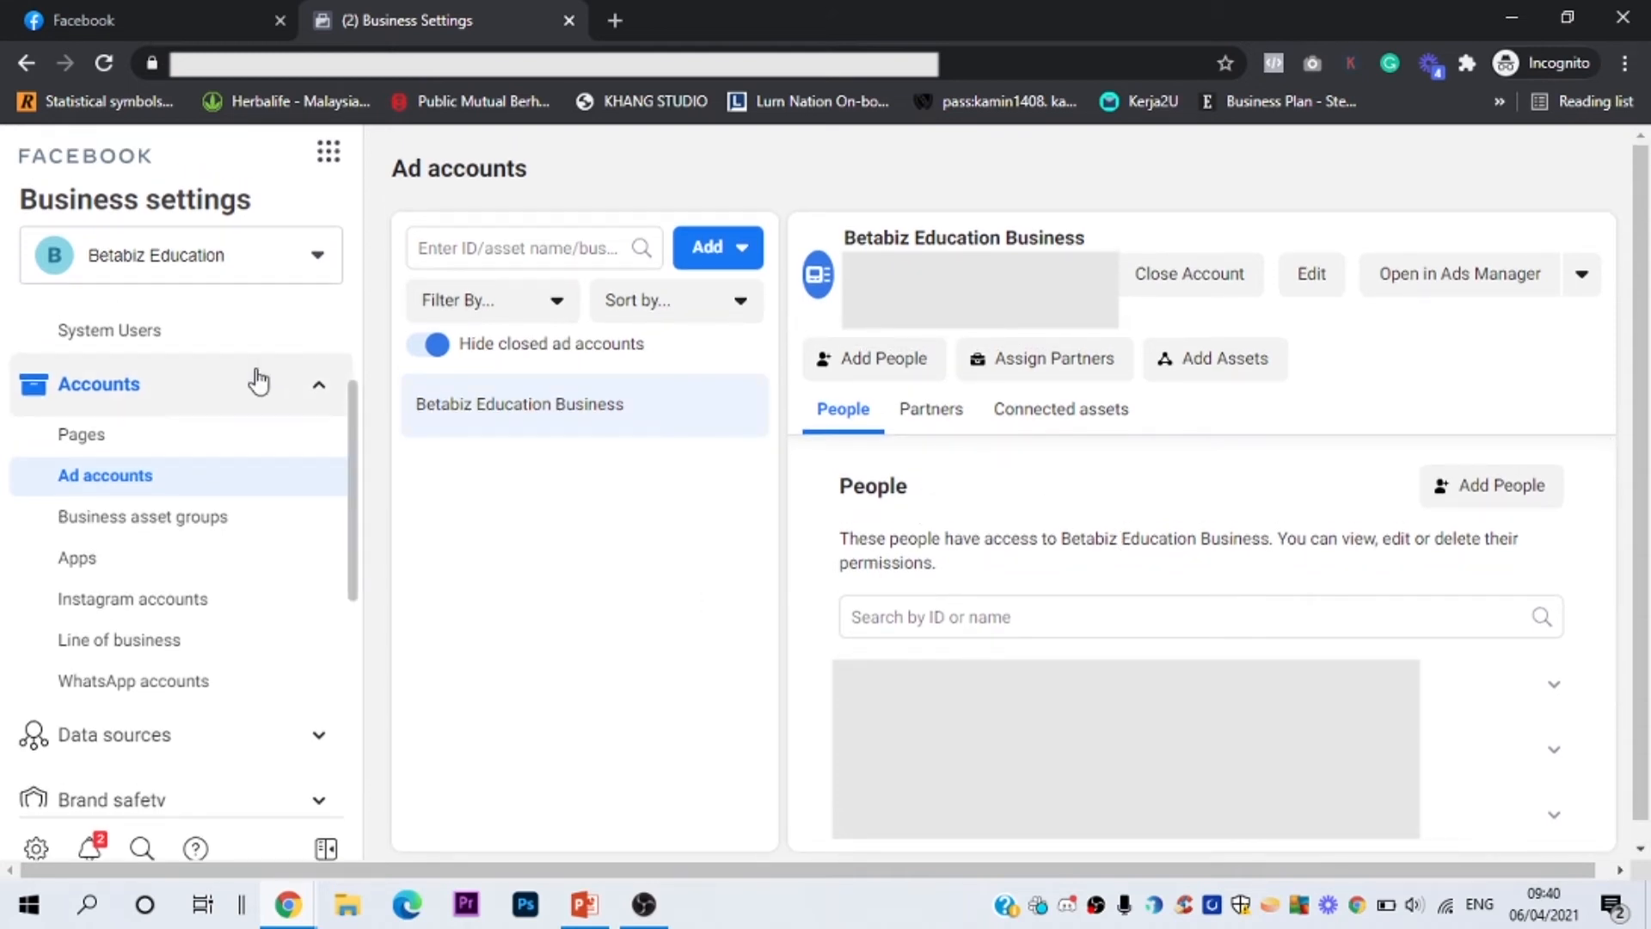
- Open the payment methods page of the business settings
scroll(221, 534, up, 2)
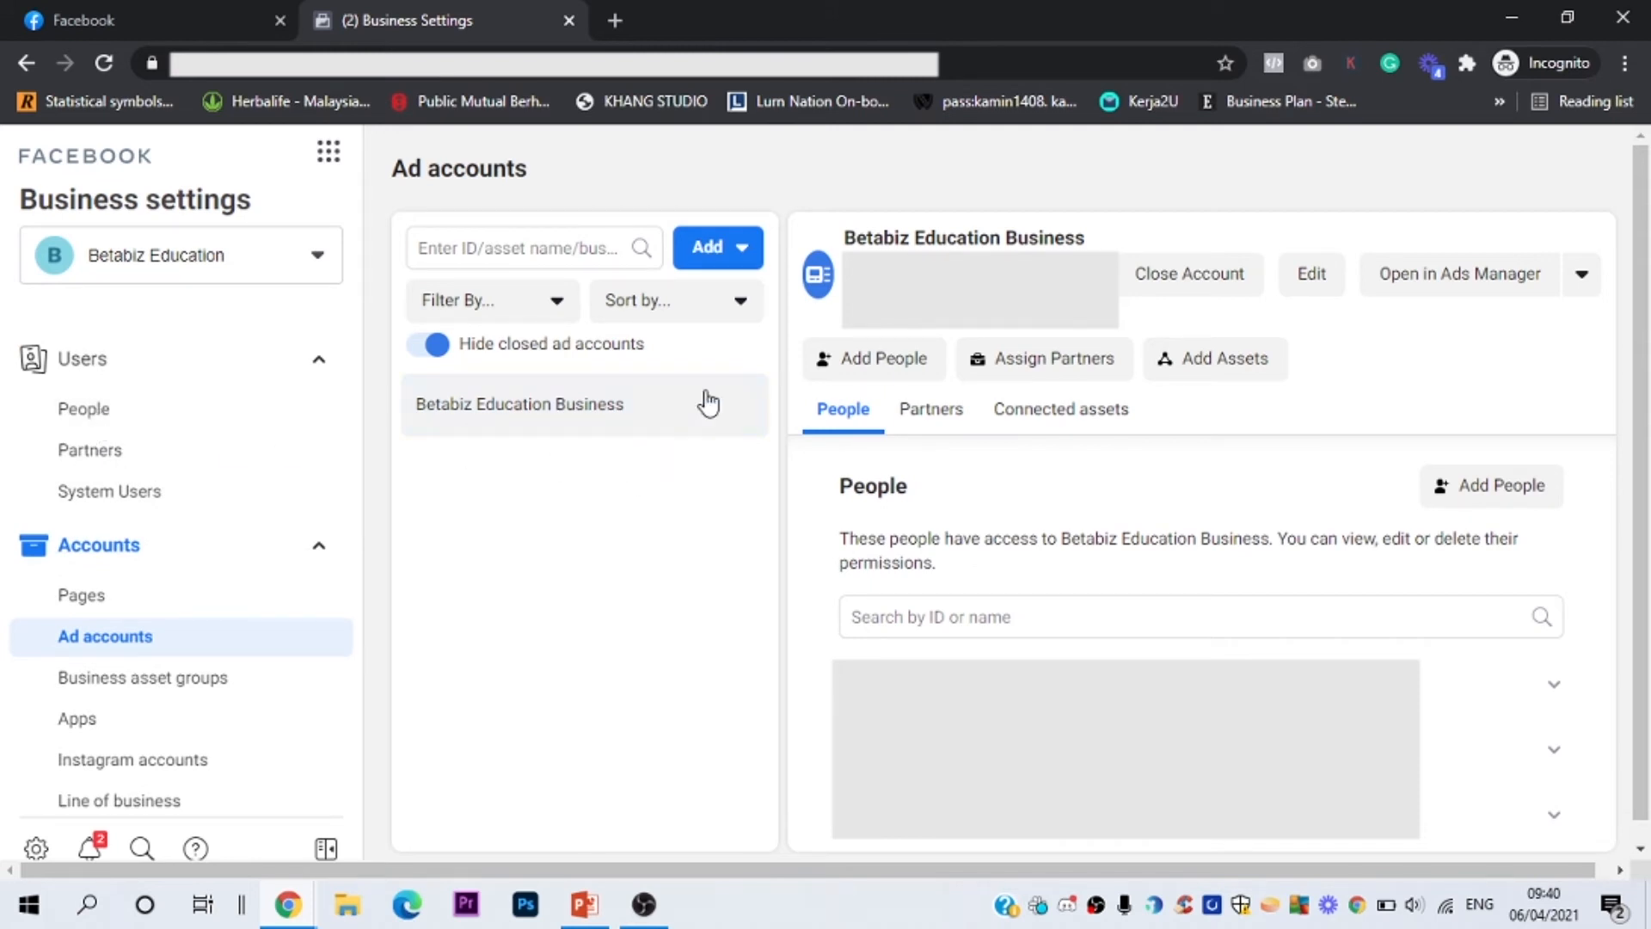
scroll(227, 580, down, 3)
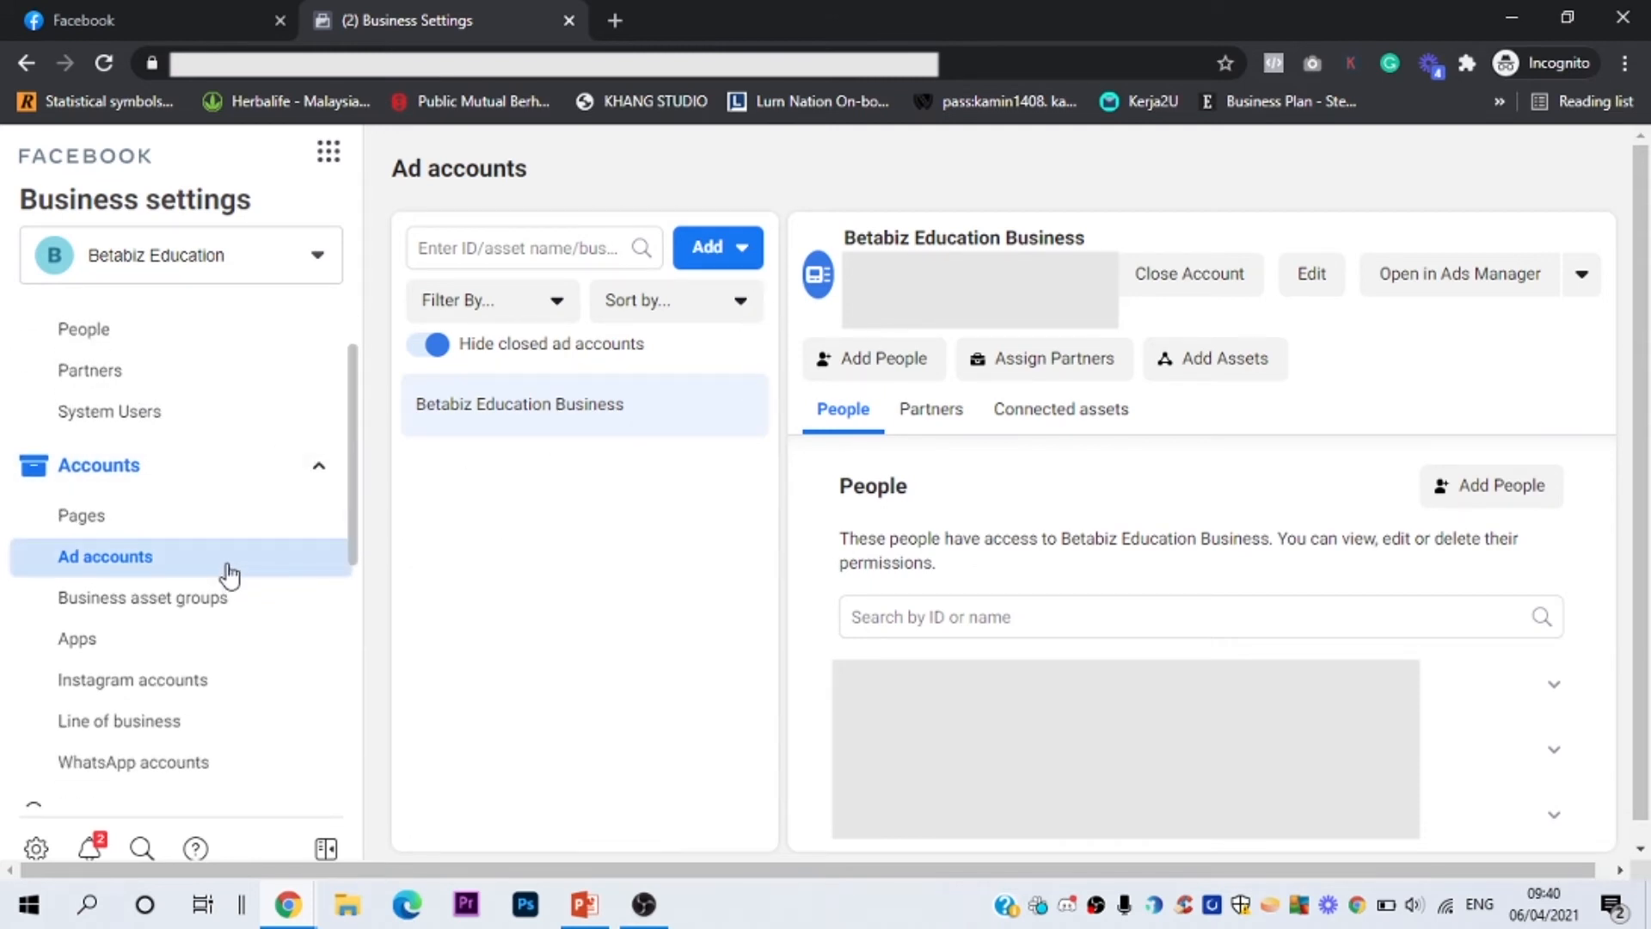
scroll(226, 569, down, 3)
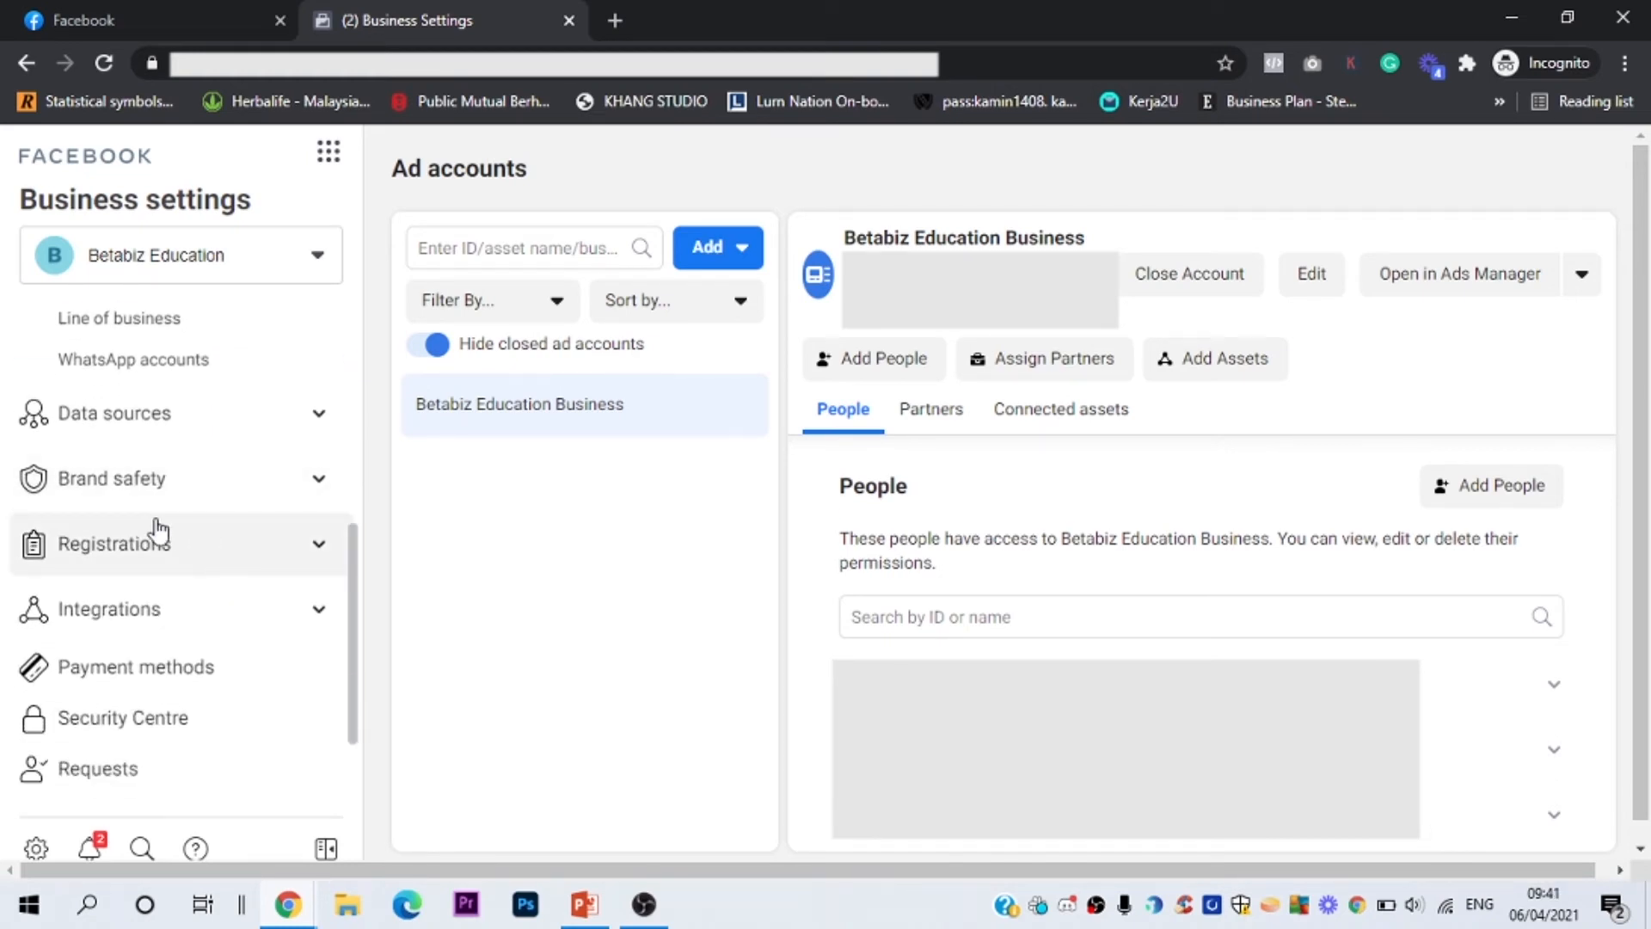
click(139, 682)
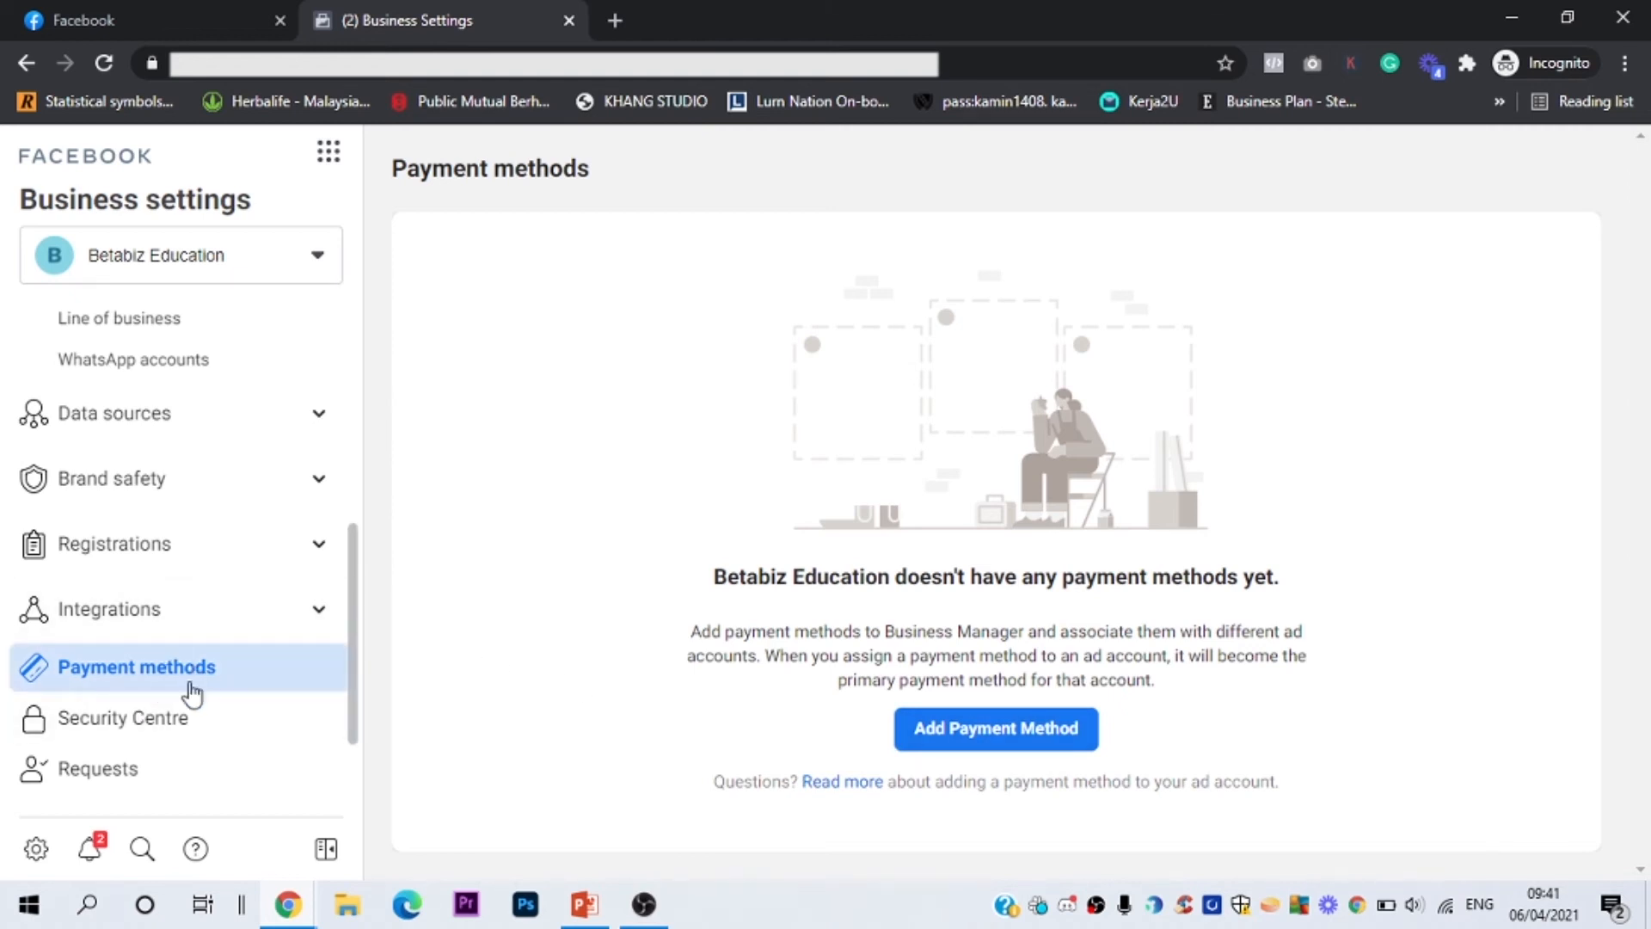
- Open the Domains page under Brand safety and look over the full list of business settings sections
click(283, 499)
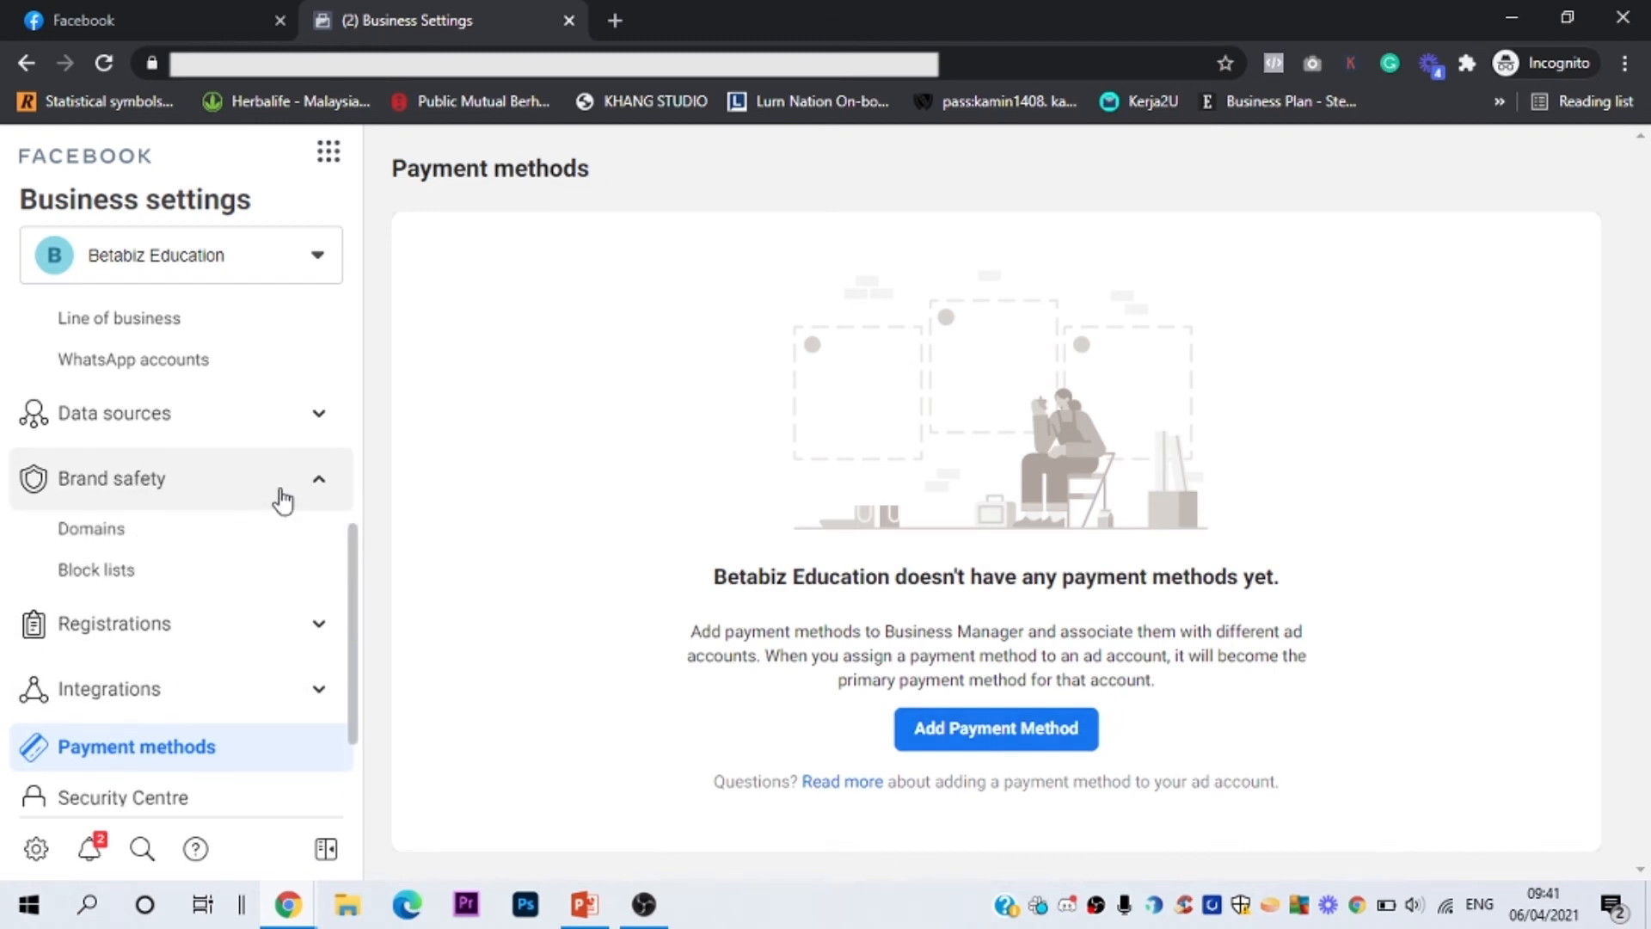
click(89, 539)
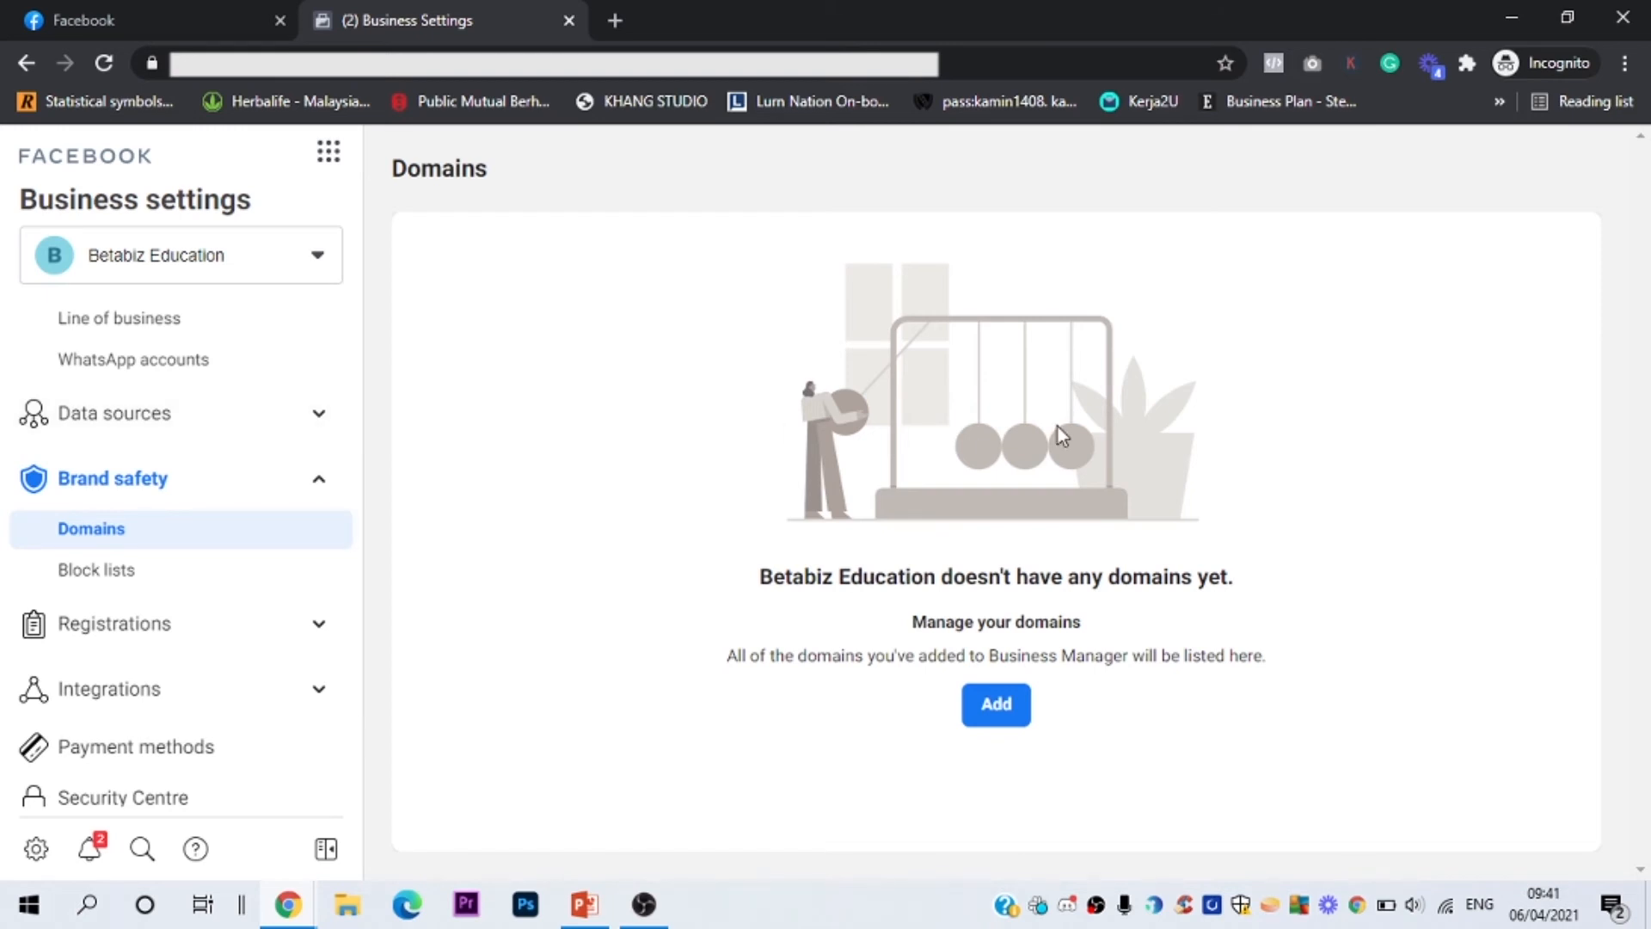
scroll(236, 642, down, 3)
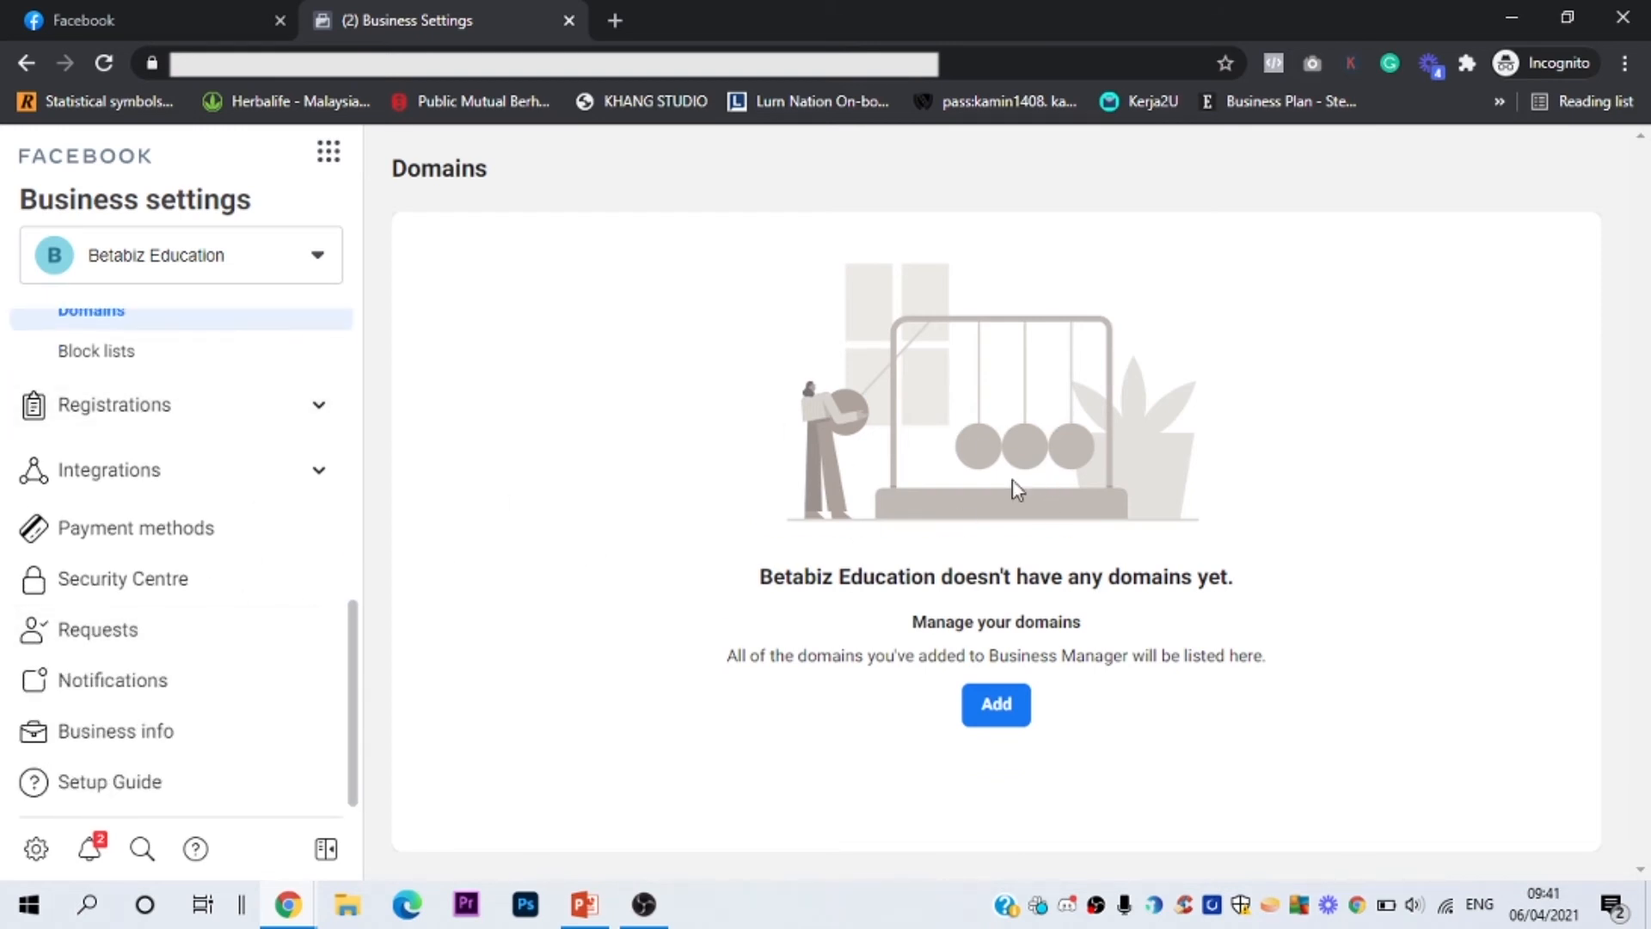
scroll(264, 527, up, 10)
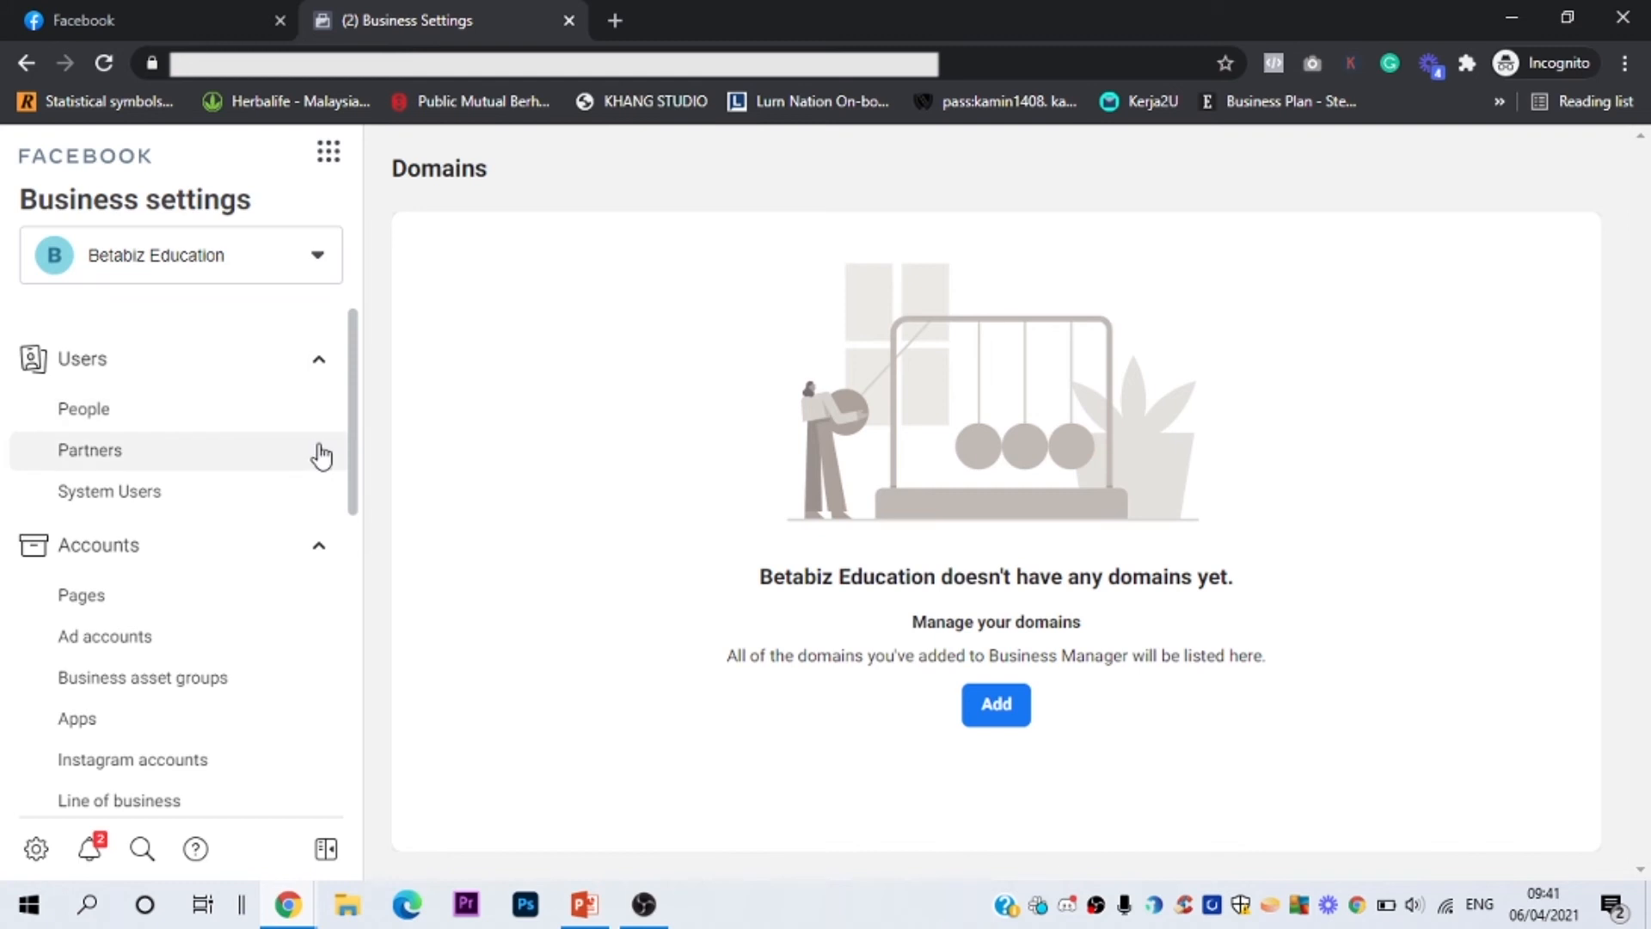
scroll(173, 498, down, 10)
scroll(169, 507, down, 1)
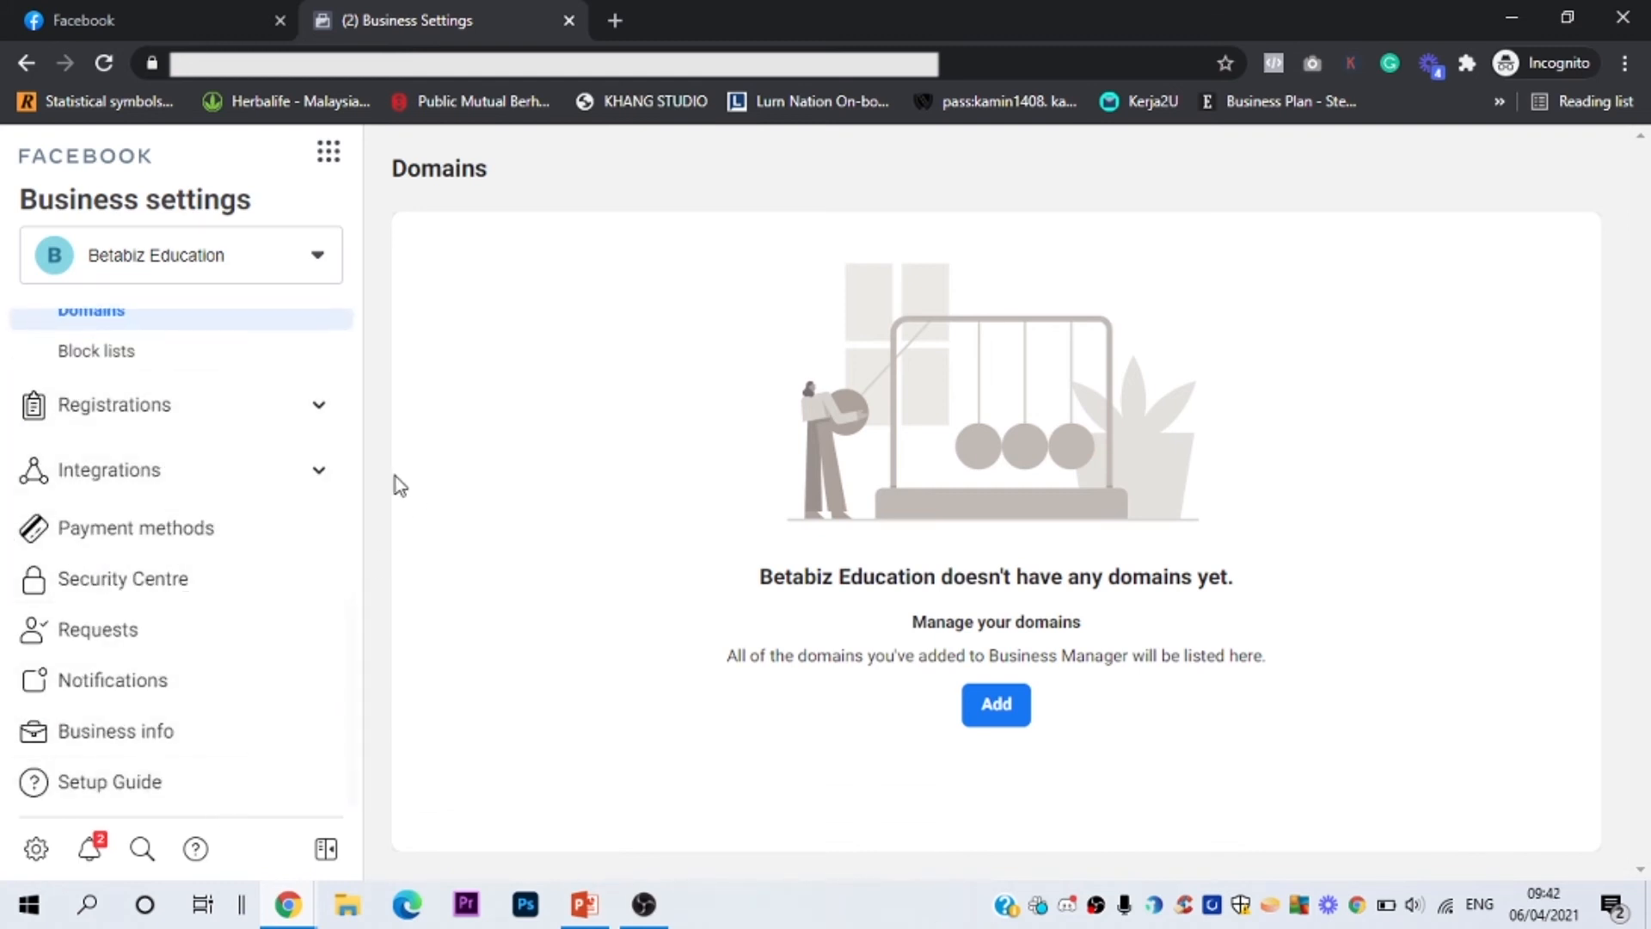
- Open the business info page and review the fields for editing the business details, leaving the form unsaved
click(118, 745)
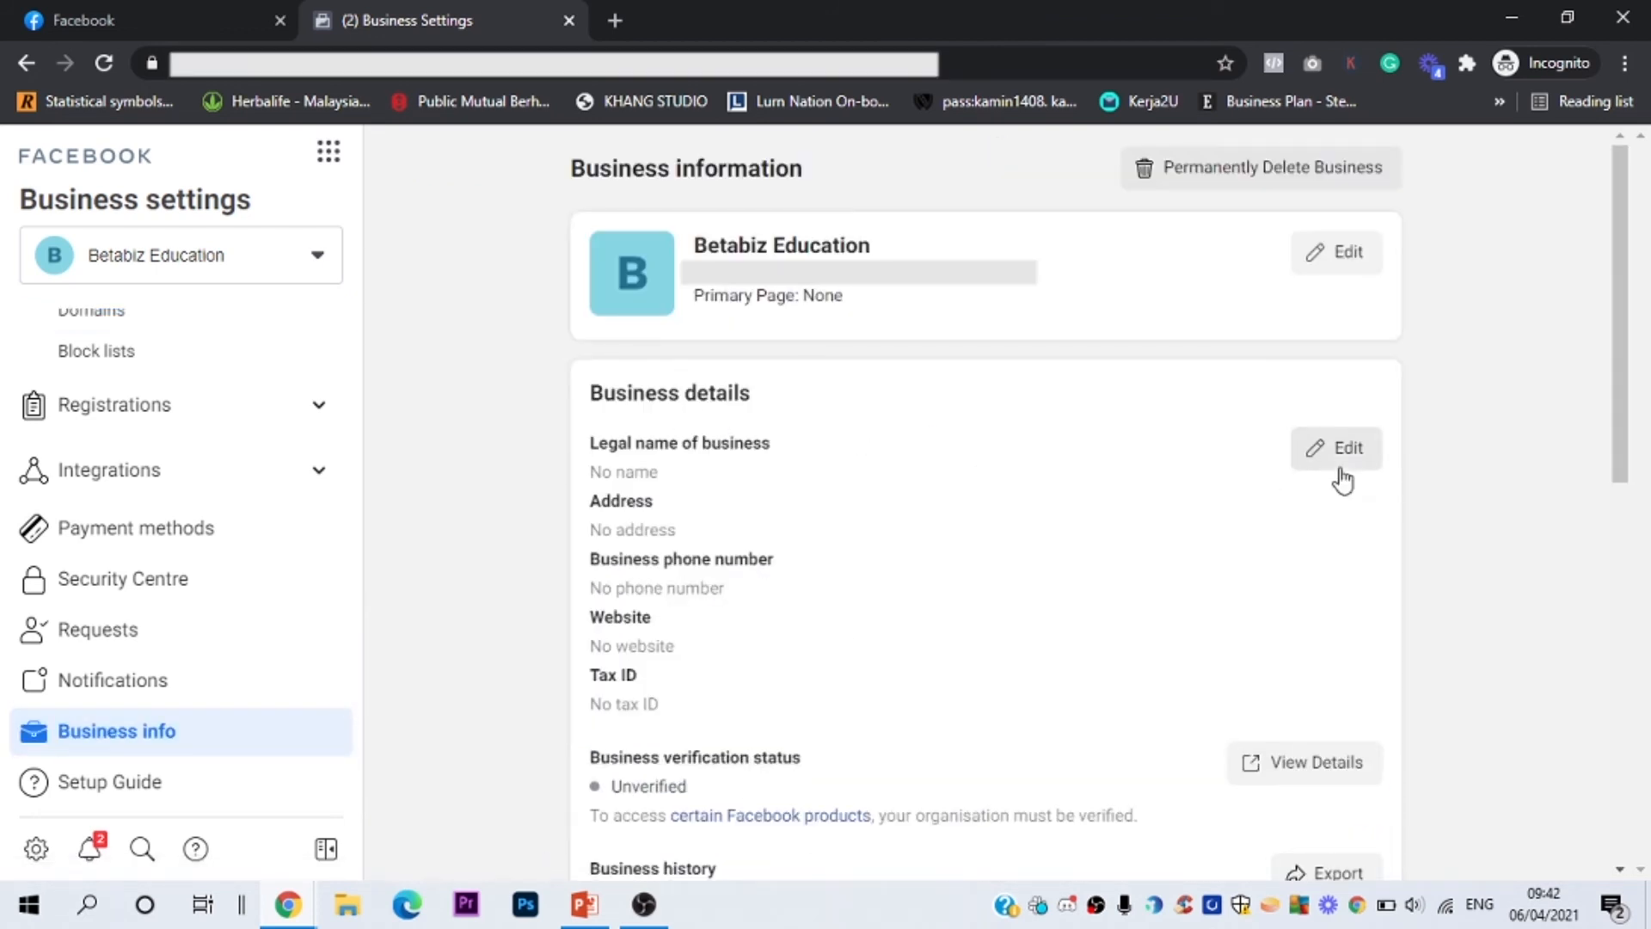
click(1346, 467)
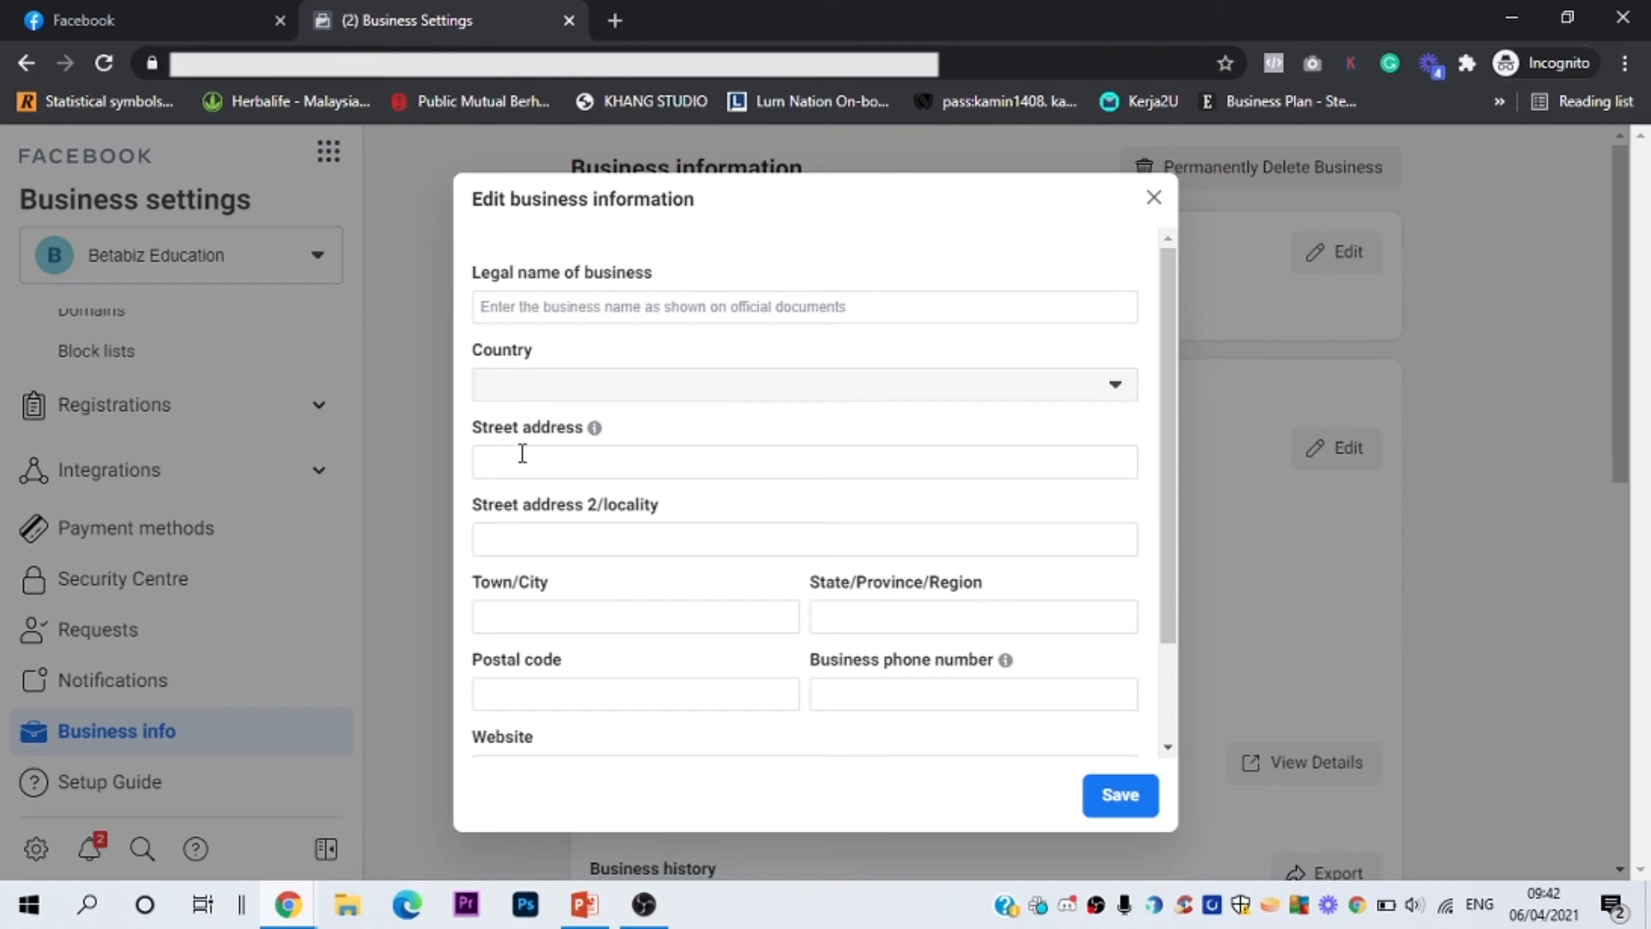
scroll(518, 454, down, 2)
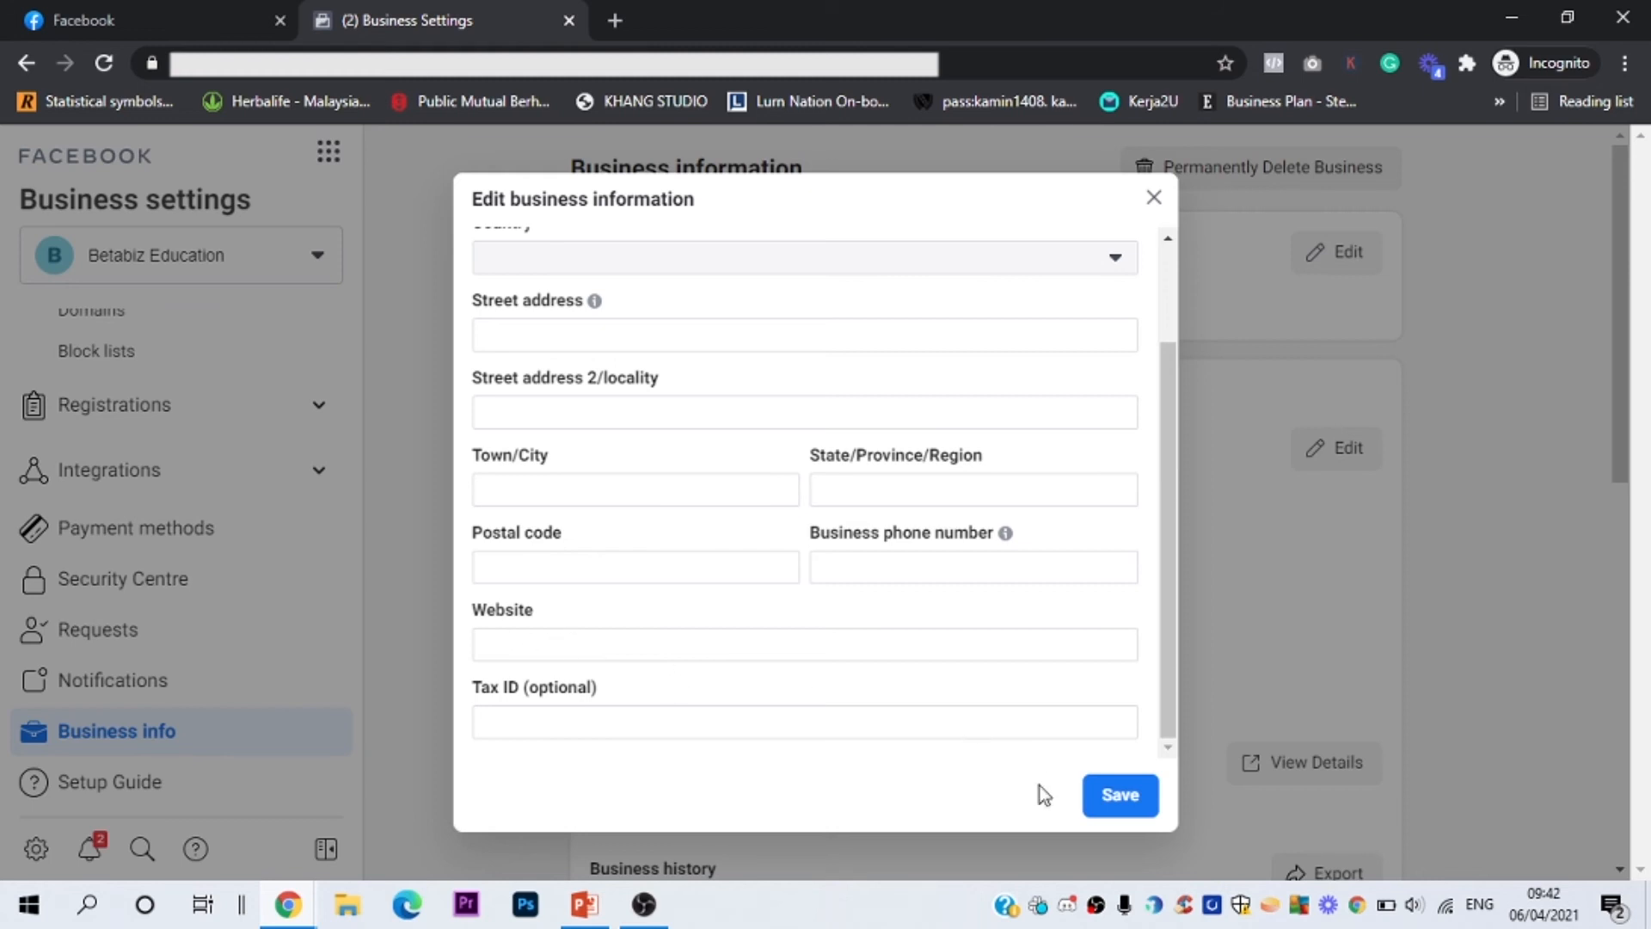
click(1553, 577)
scroll(1553, 578, down, 3)
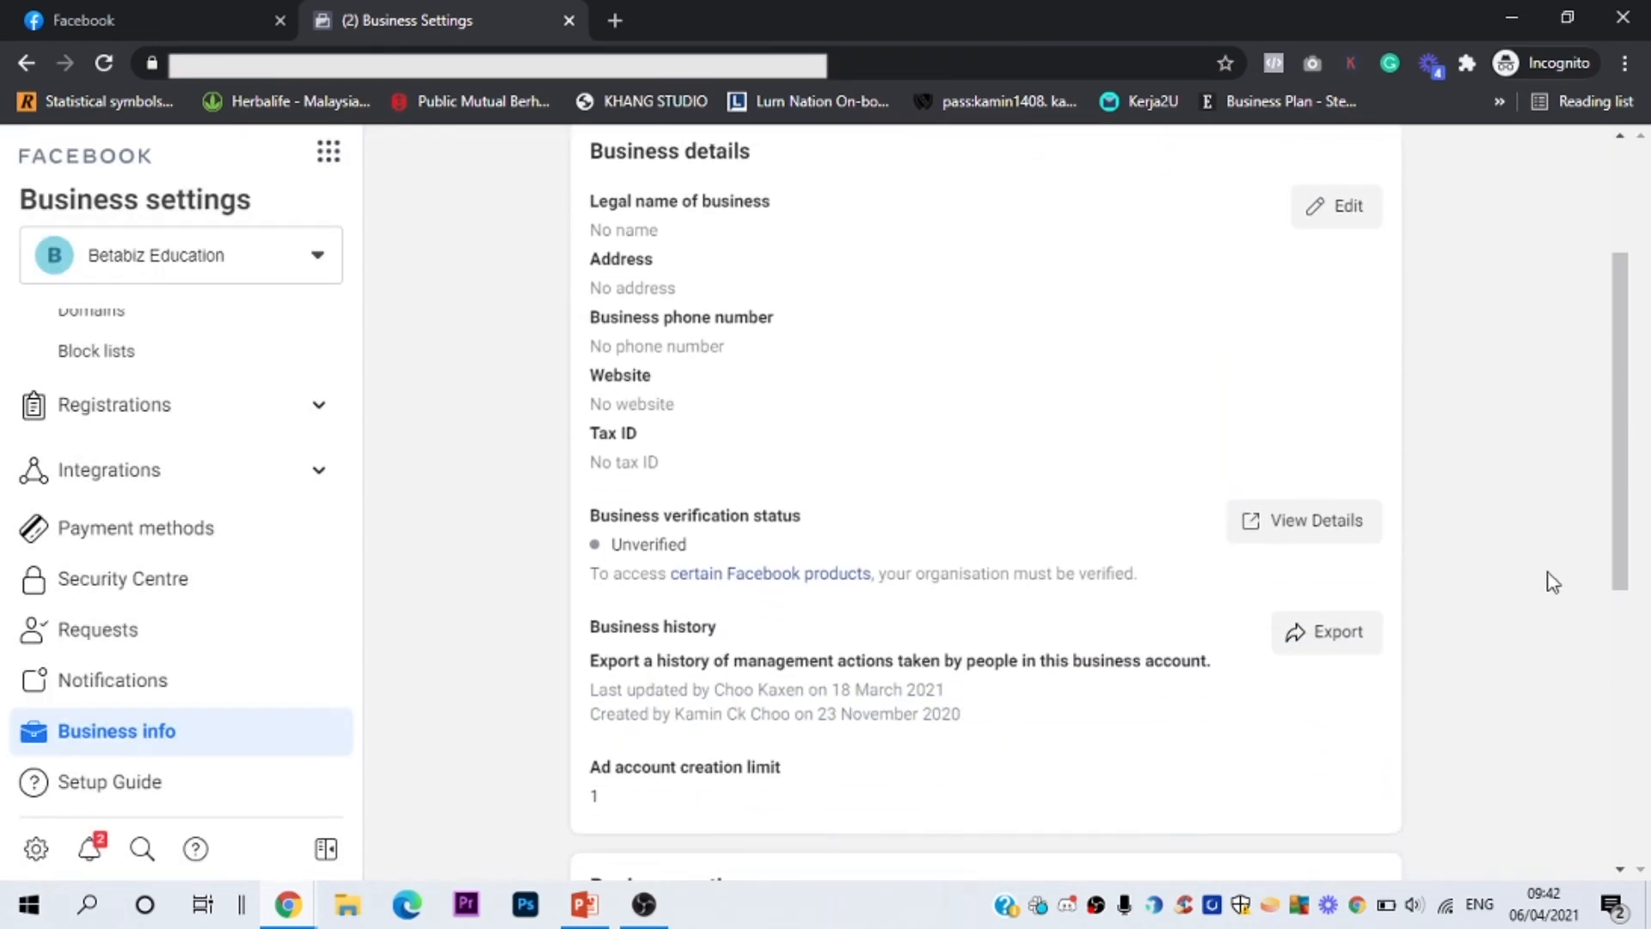
- Open the business verification details in the Security Centre
click(1302, 439)
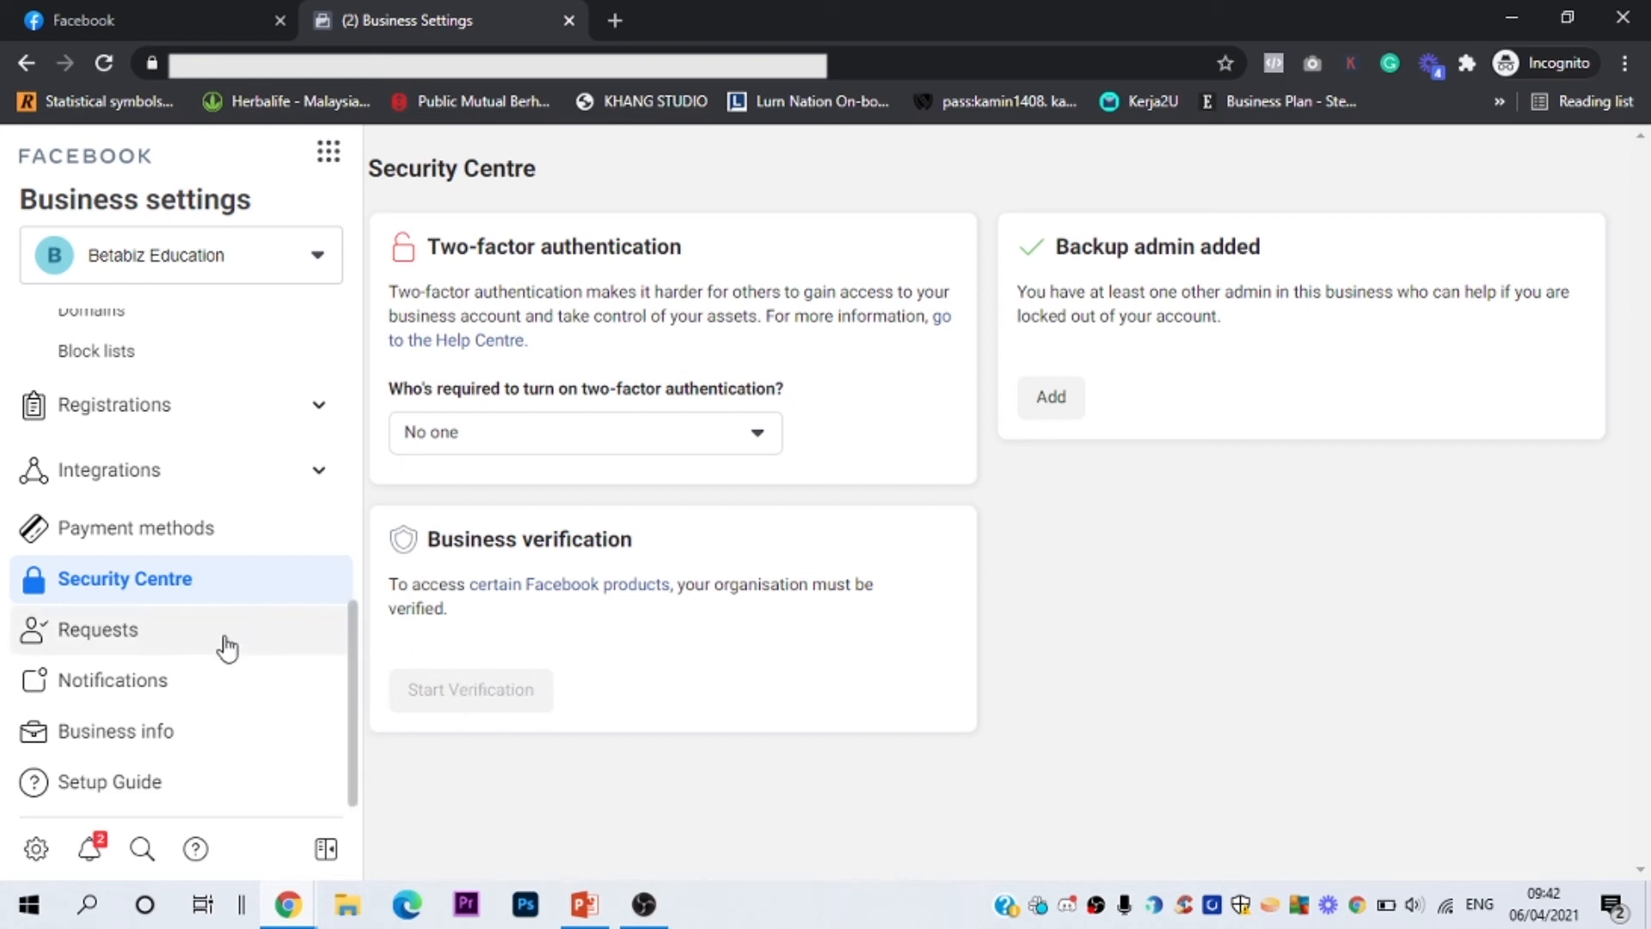
scroll(221, 645, up, 1)
scroll(226, 645, down, 1)
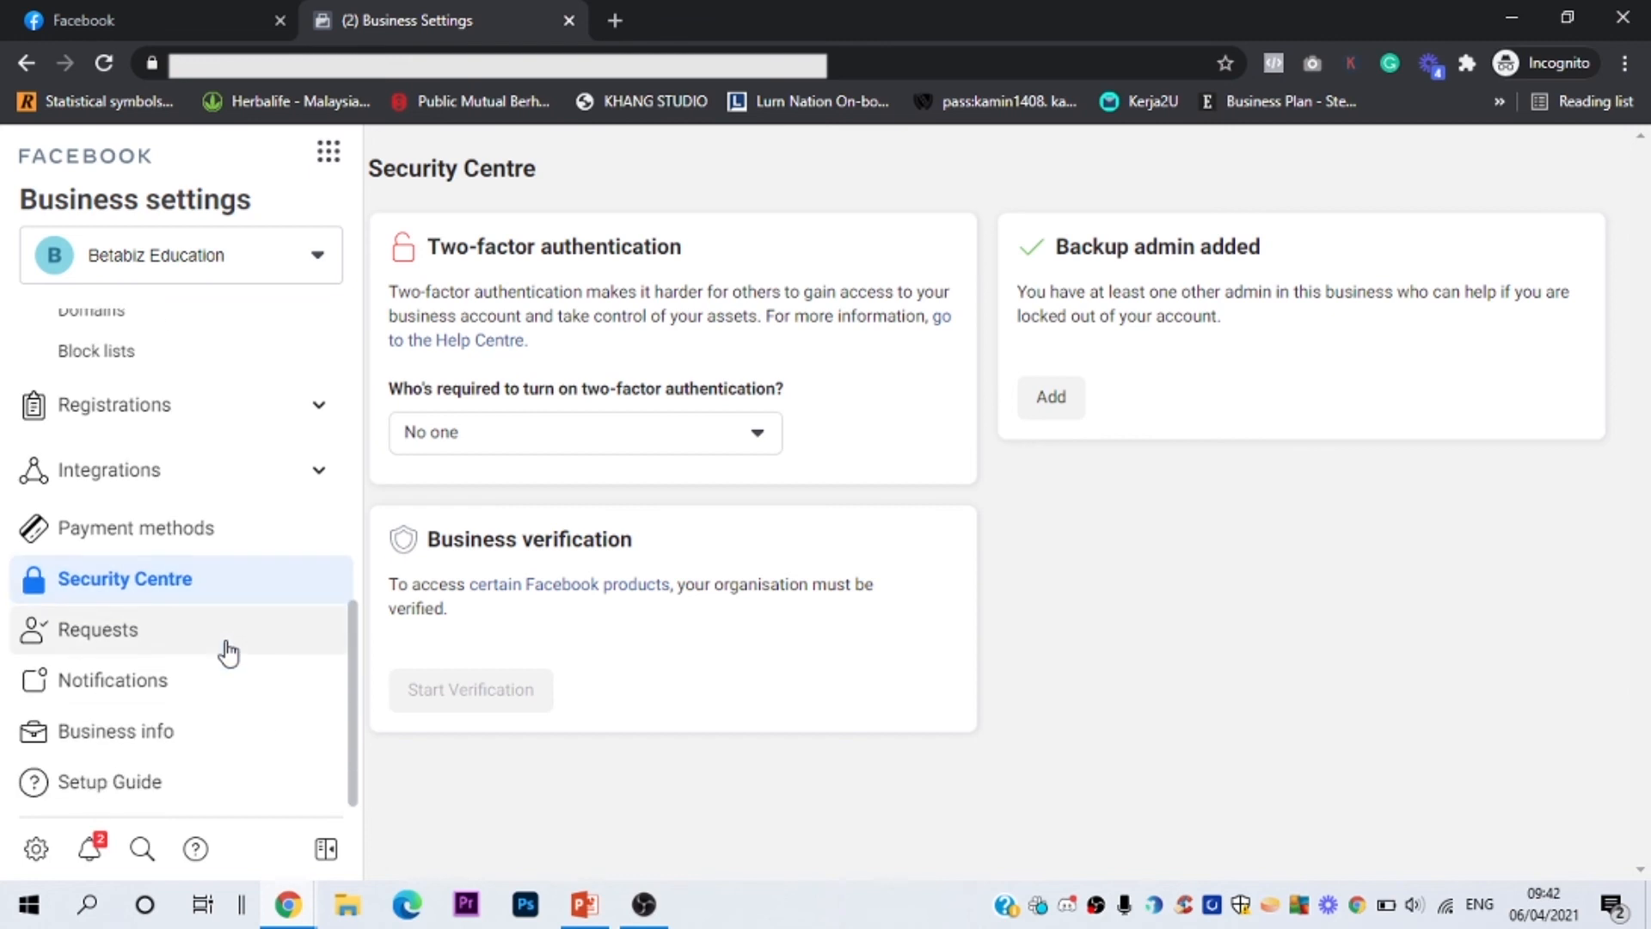
- Return to the business info page and examine the business details, verification status and business history
click(136, 750)
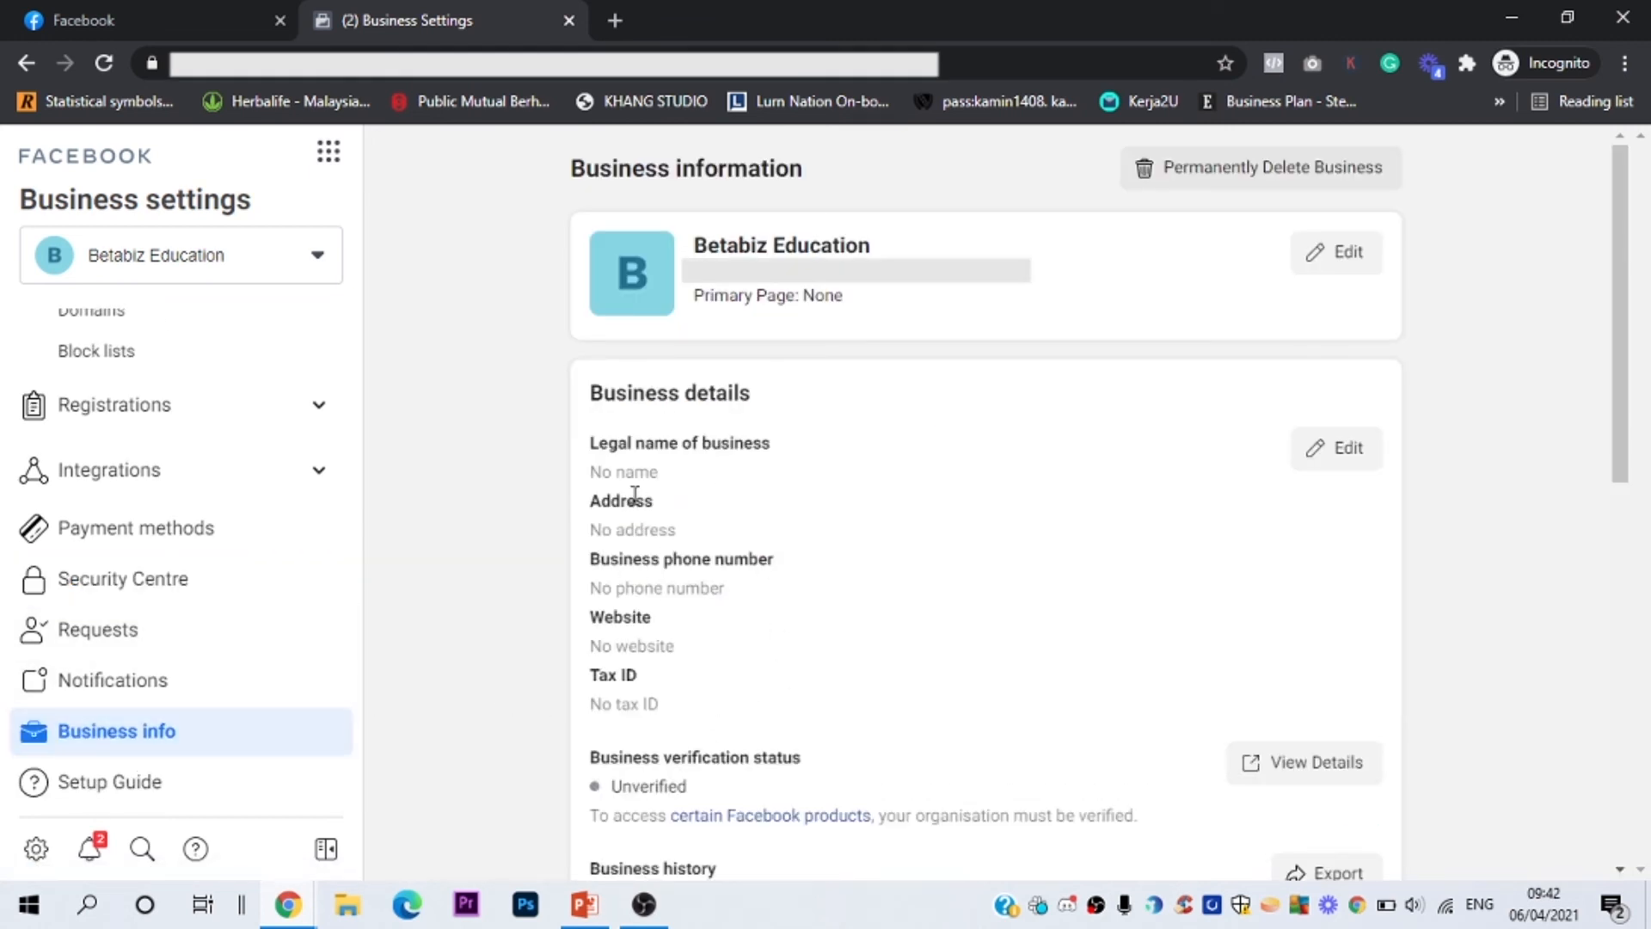
scroll(700, 546, down, 5)
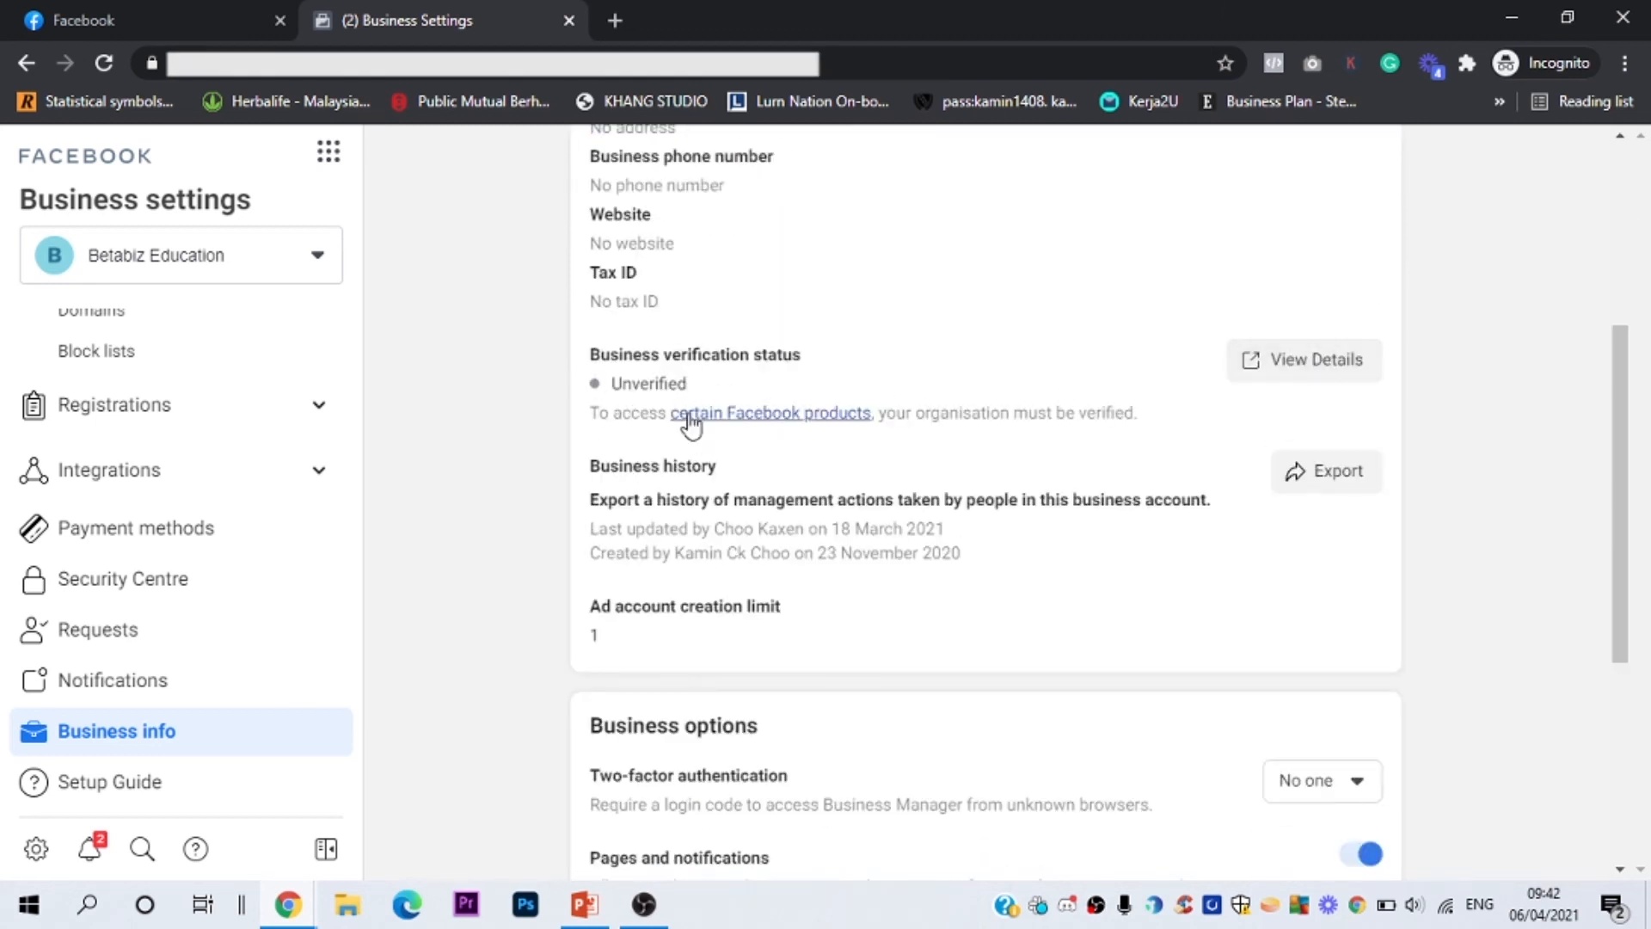
scroll(679, 430, up, 2)
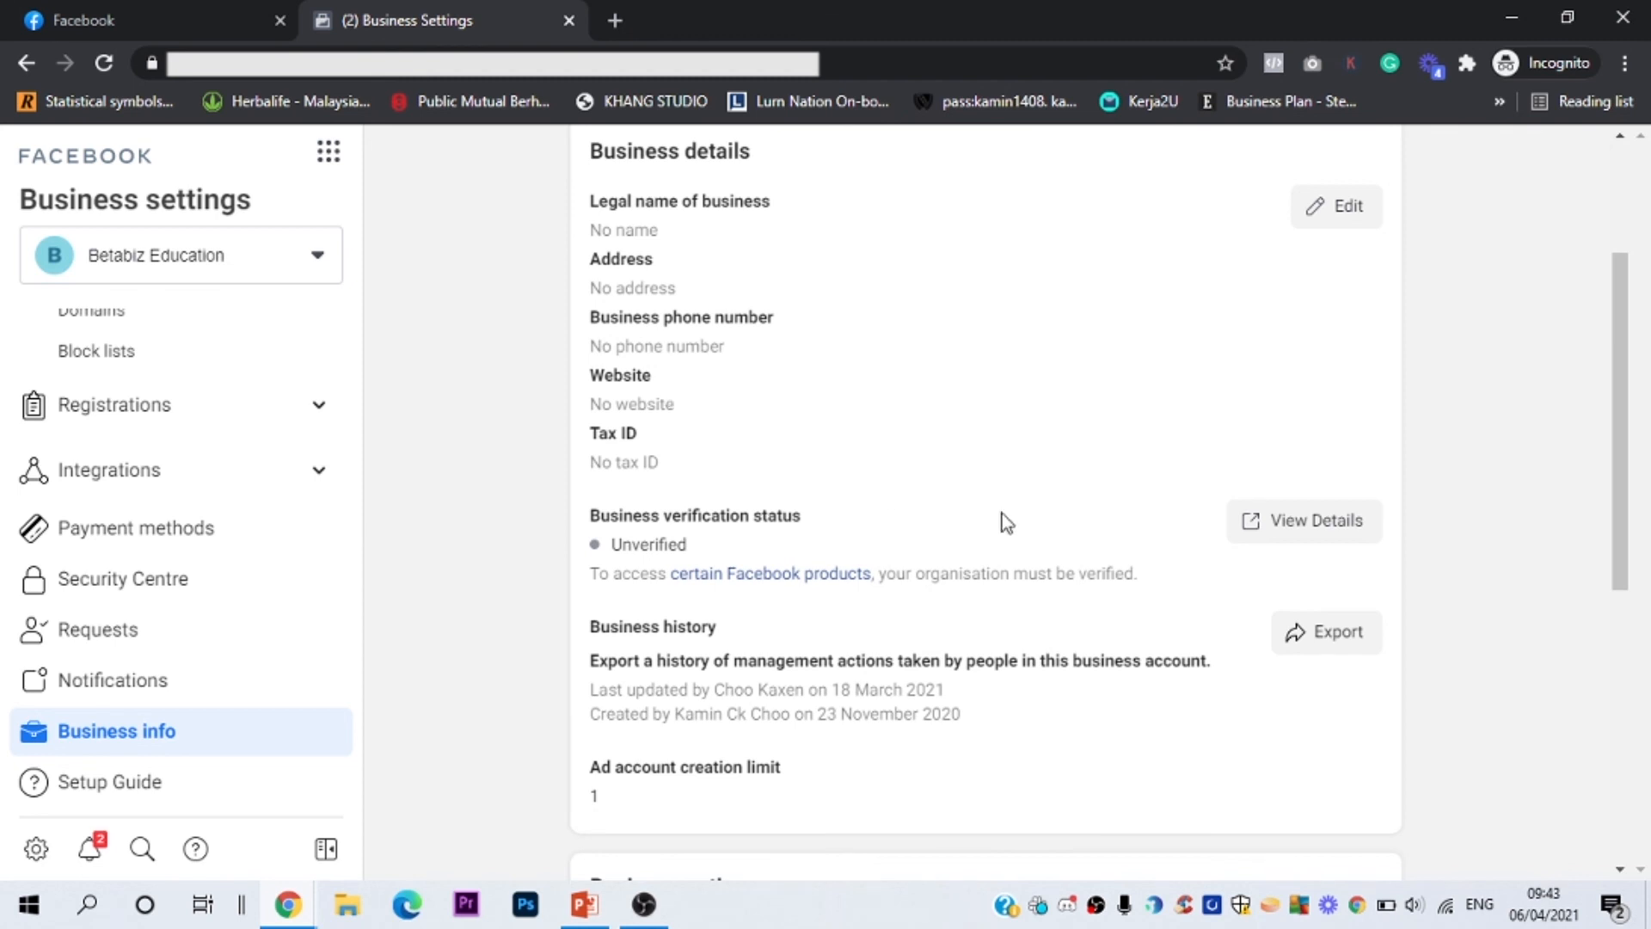
- Reopen the business verification details and review who can be required to turn on two-factor authentication, without changing the choice
click(1252, 537)
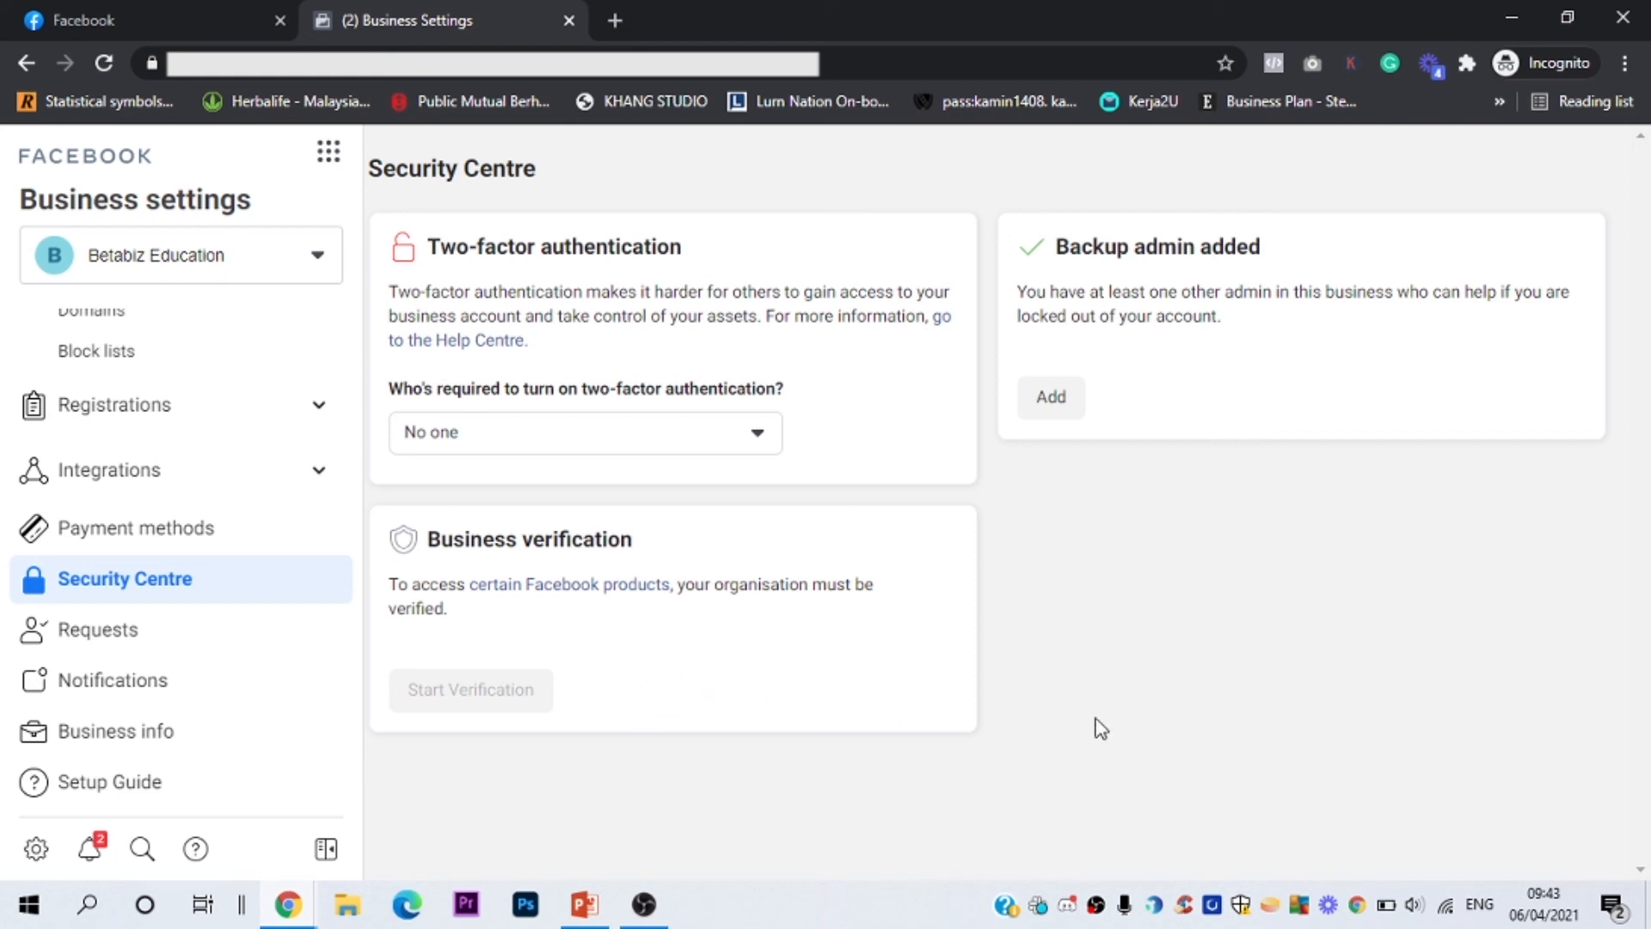
click(530, 443)
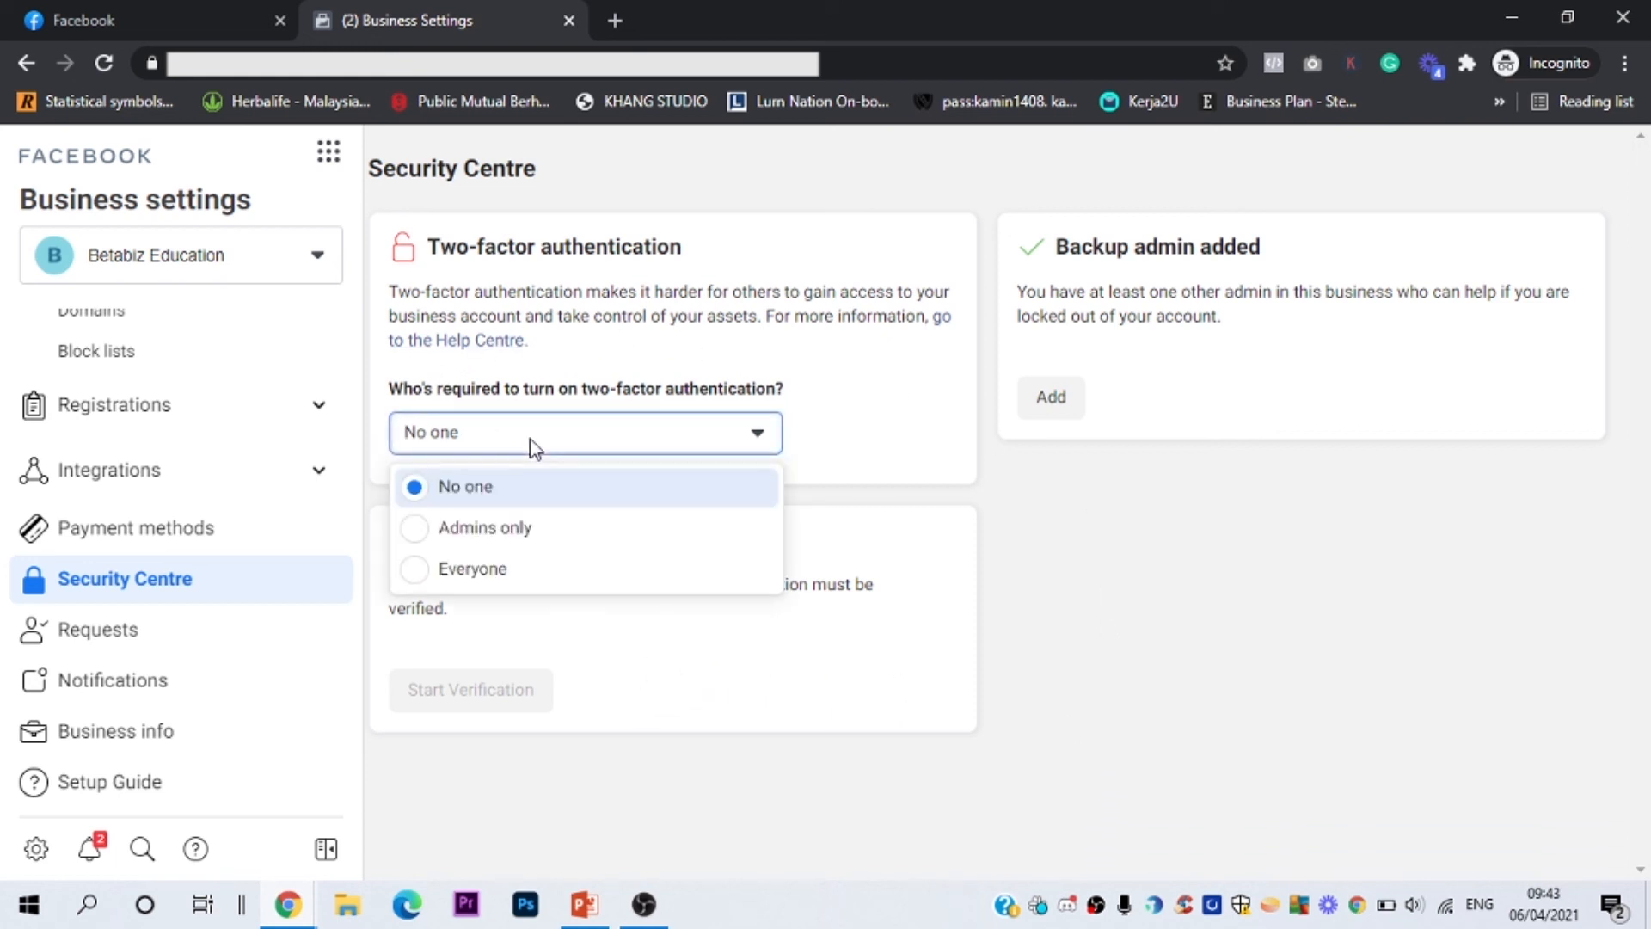
click(588, 446)
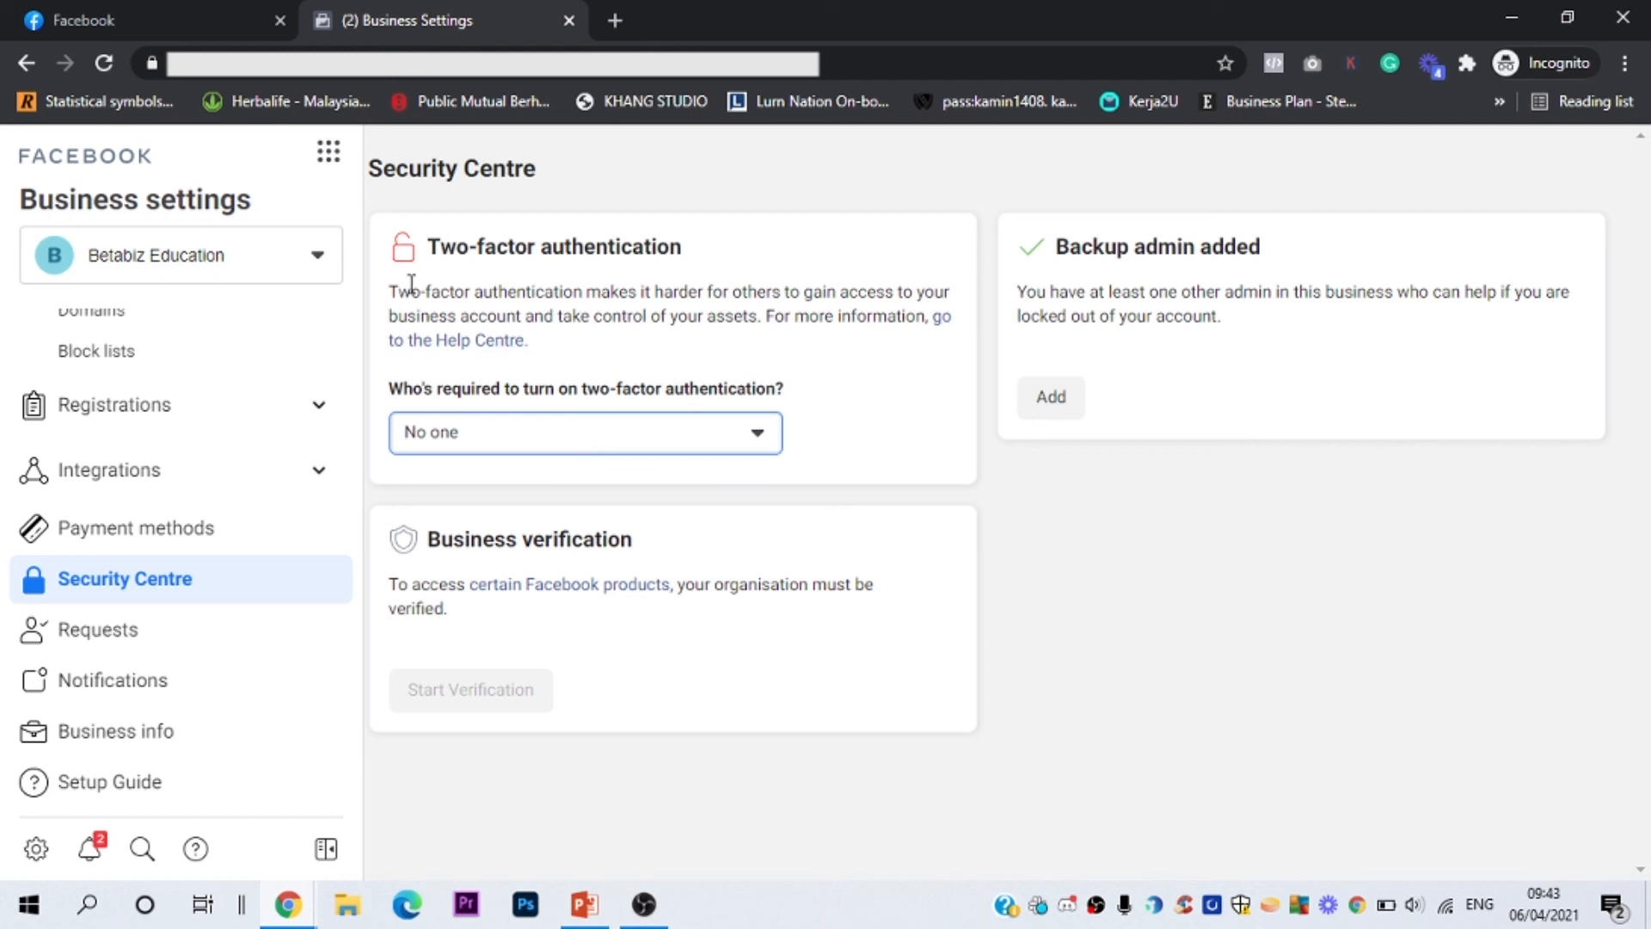